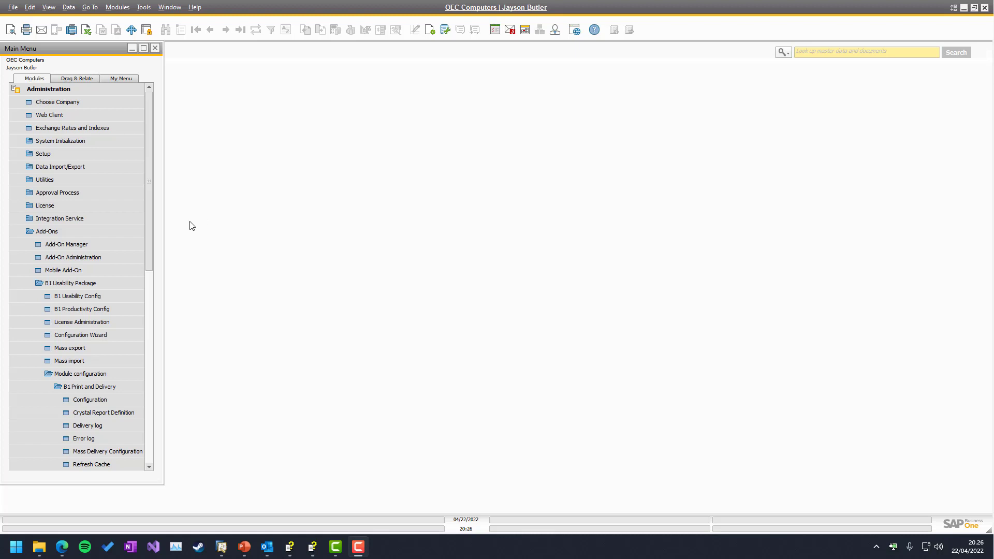
- Run the Customer Receivables Aging report with default criteria, enlarge it, then return to Selection Criteria
click(117, 7)
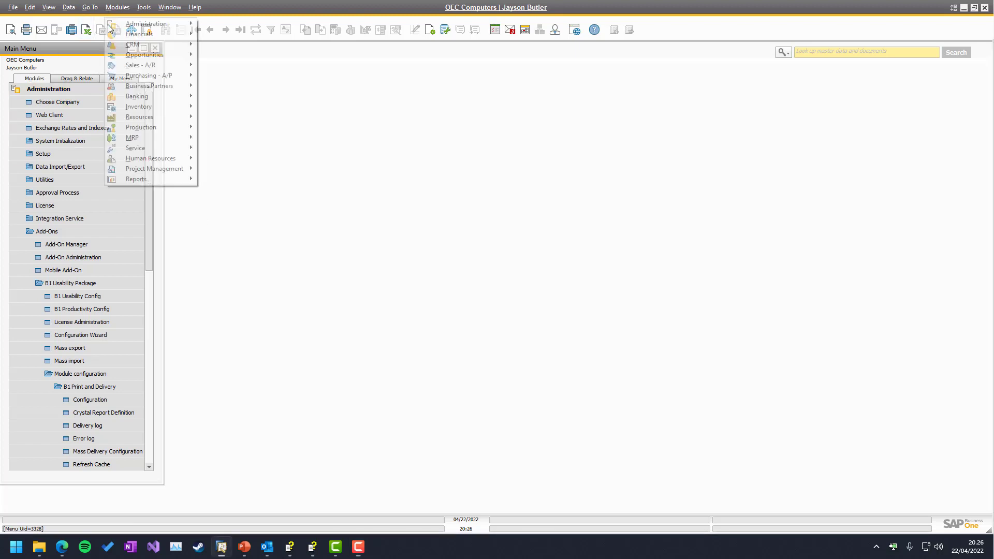
mouse_move(150, 86)
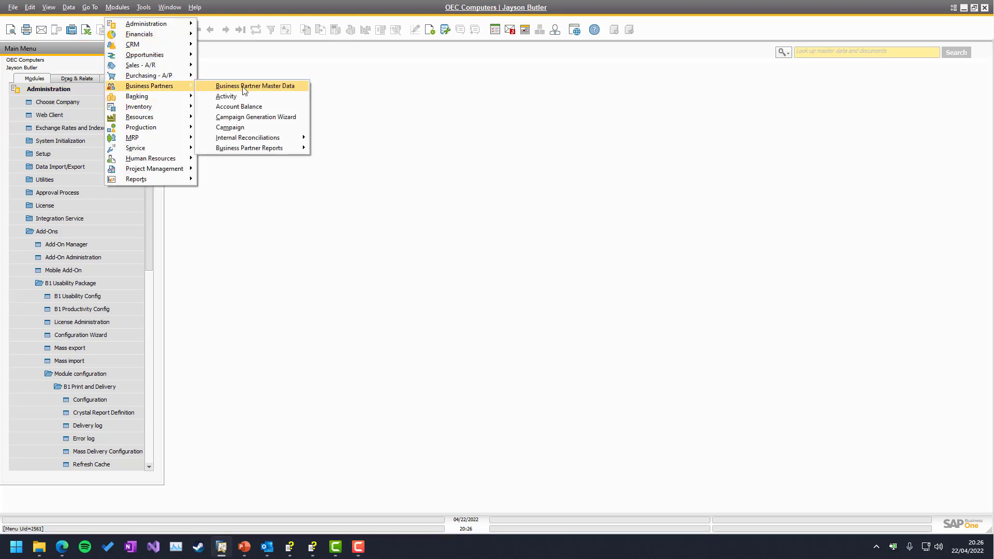
mouse_move(248, 148)
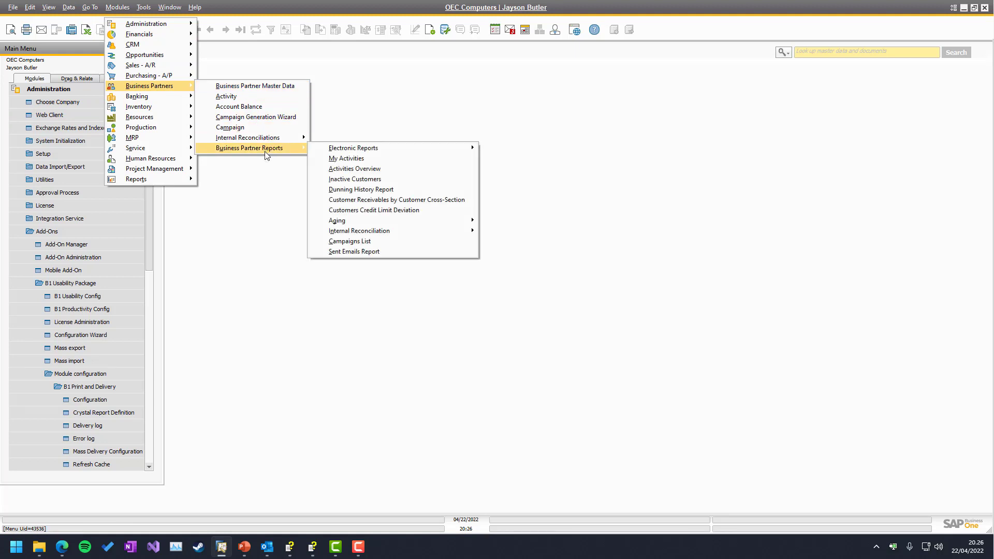
mouse_move(409, 221)
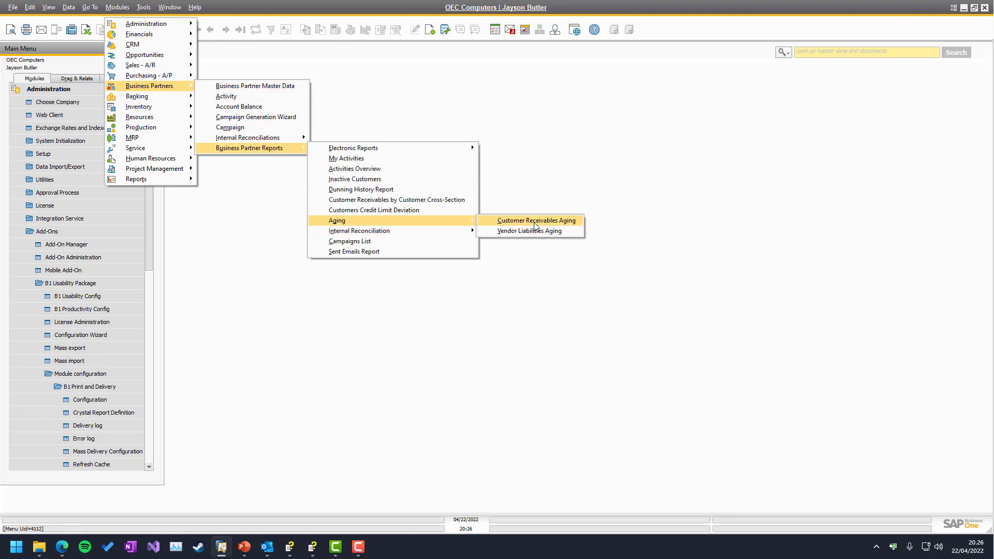
click(536, 221)
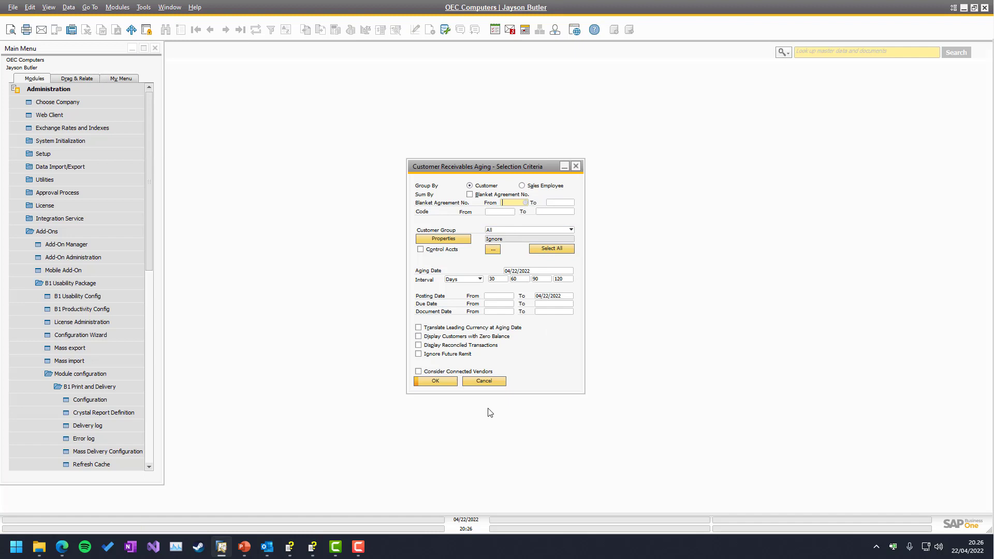
click(431, 382)
drag(656, 365, 852, 483)
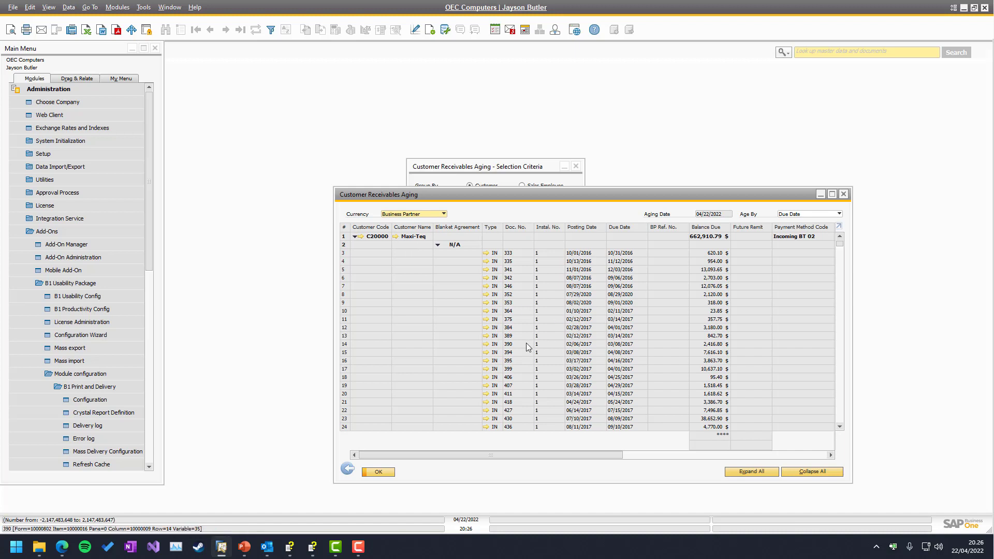
click(348, 470)
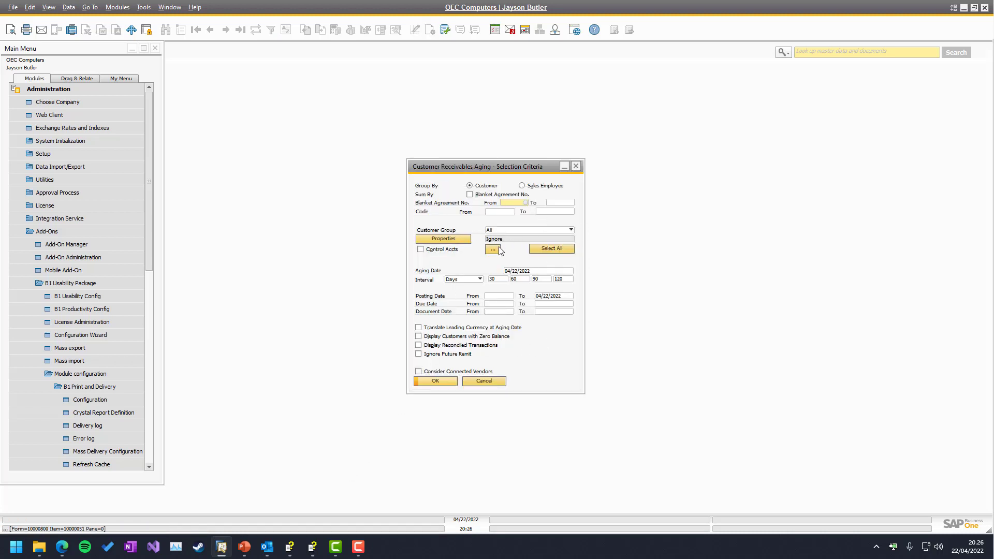
- Cancel the aging criteria and open the B1 Print and Delivery Startup Wizard from Add-Ons
click(476, 384)
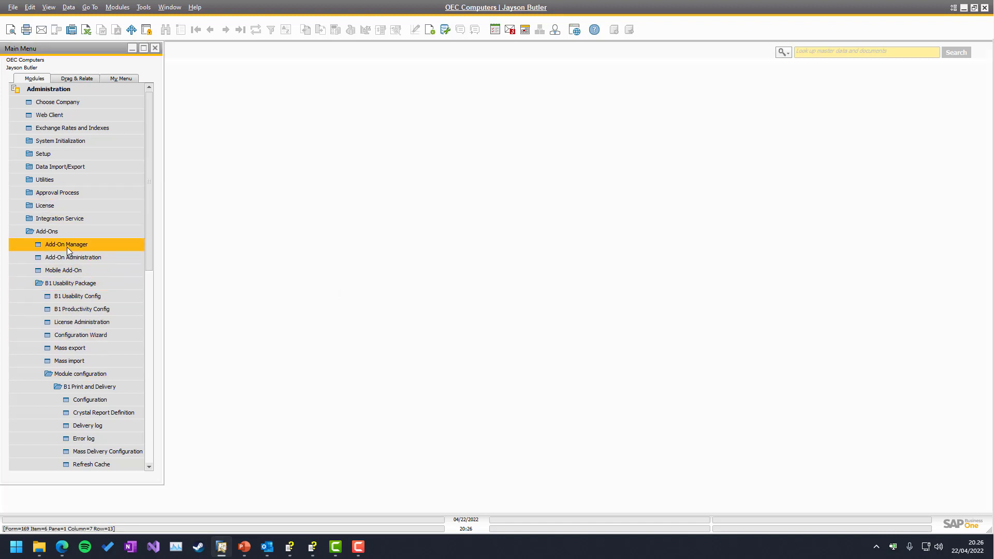
scroll(86, 306, down, 2)
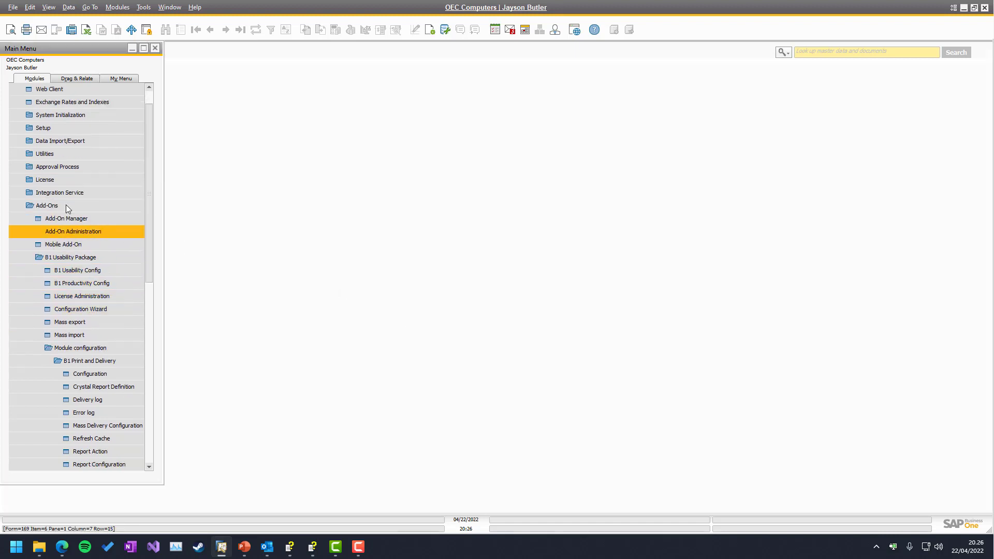
scroll(32, 113, up, 2)
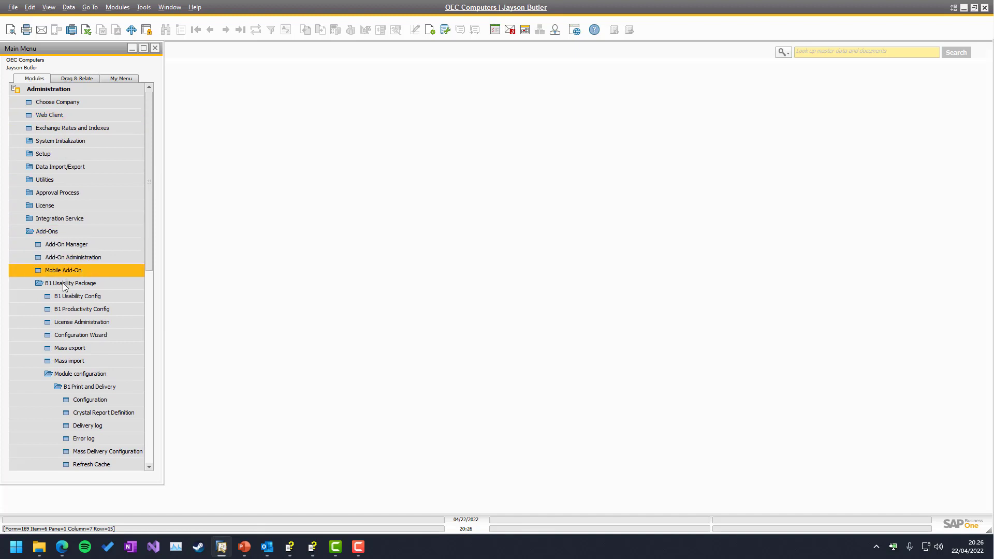
scroll(77, 284, down, 3)
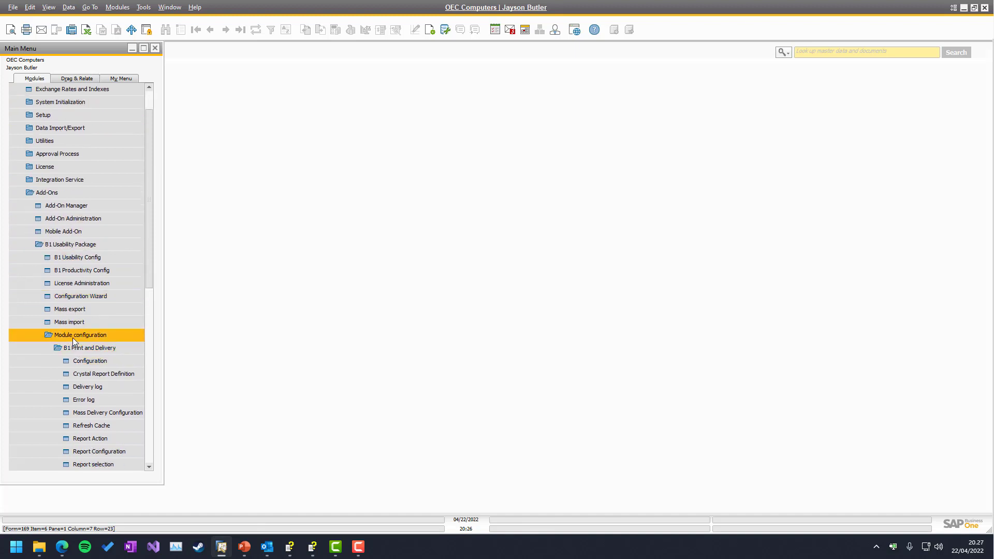
scroll(80, 350, down, 4)
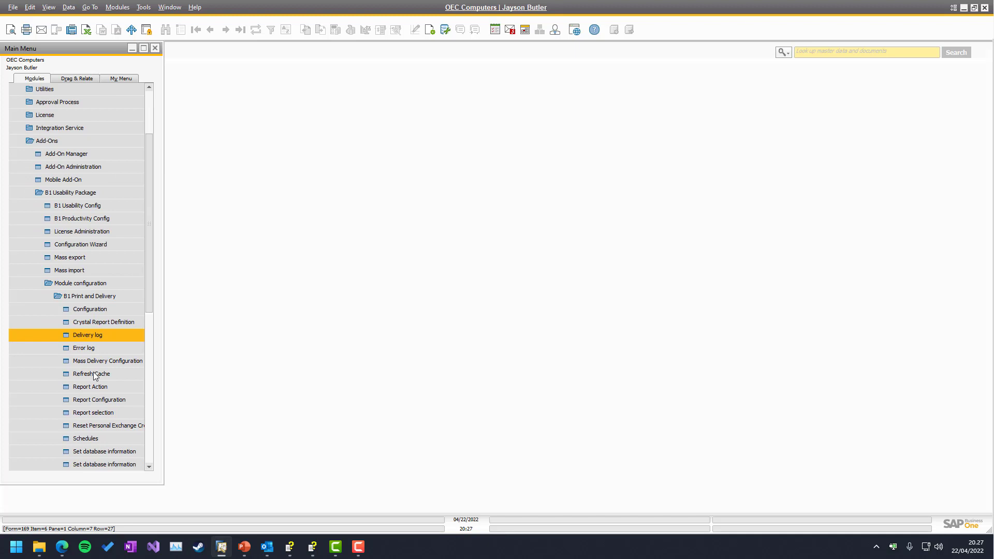
scroll(88, 414, down, 1)
click(86, 453)
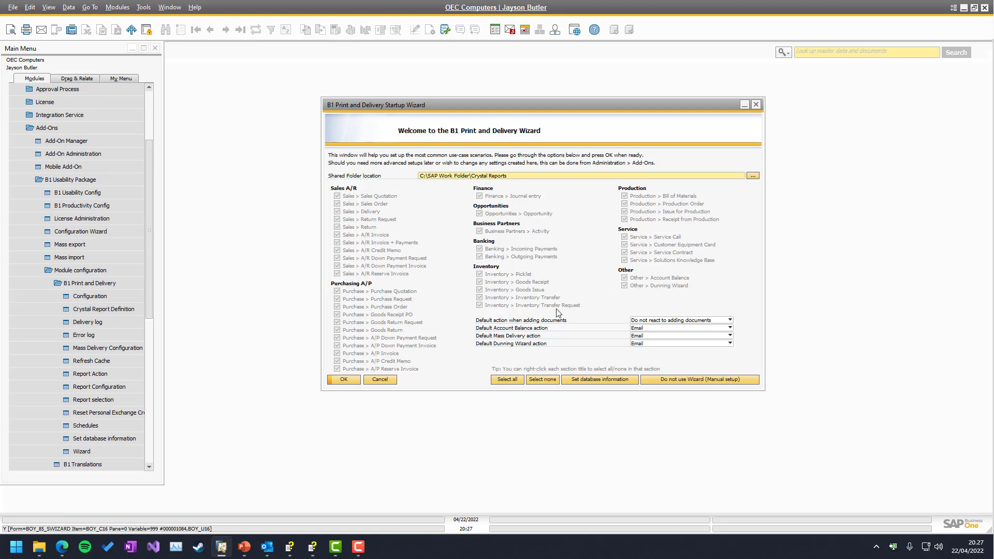
- Cancel the wizard unapplied, then open Account Balance and Sales - A/R Mass Delivery
click(376, 380)
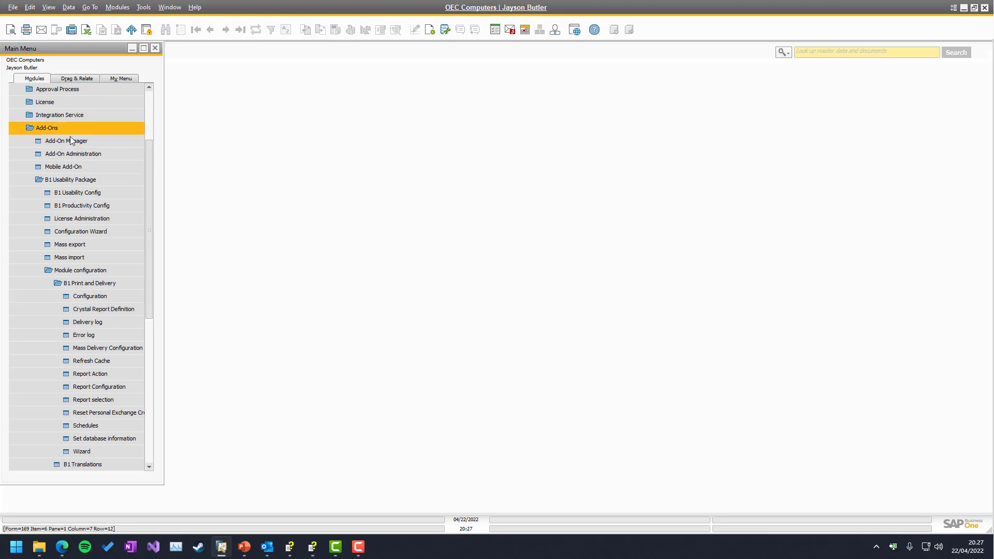
click(52, 129)
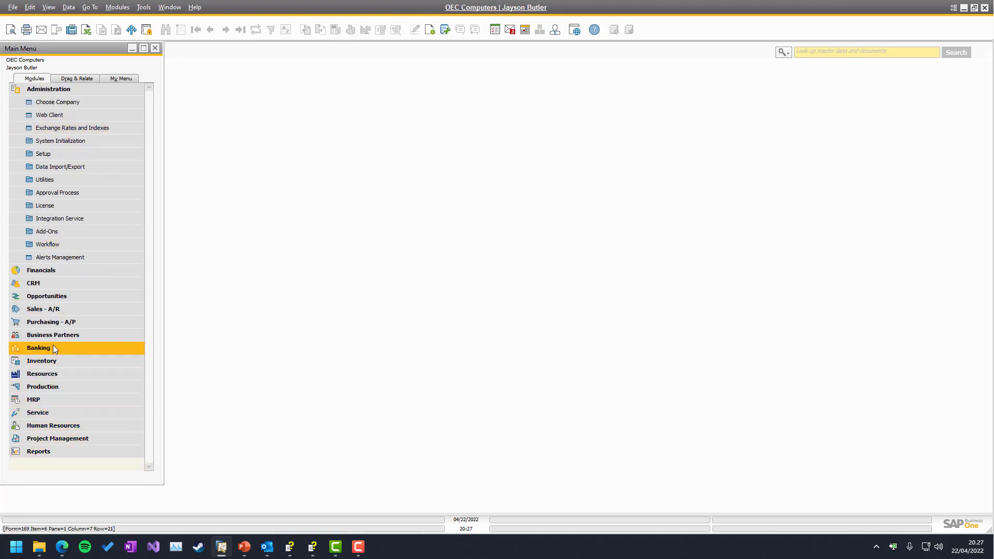
click(48, 335)
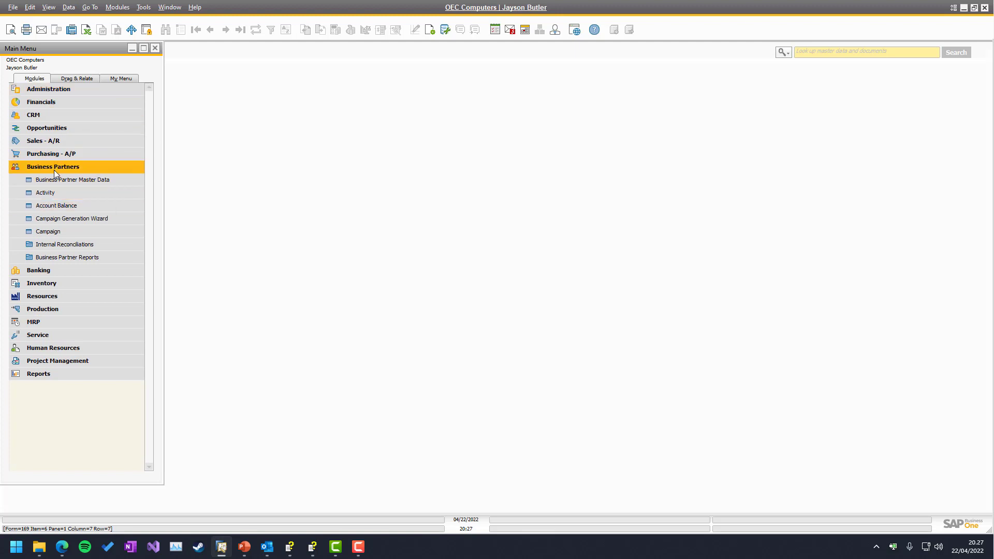
click(58, 206)
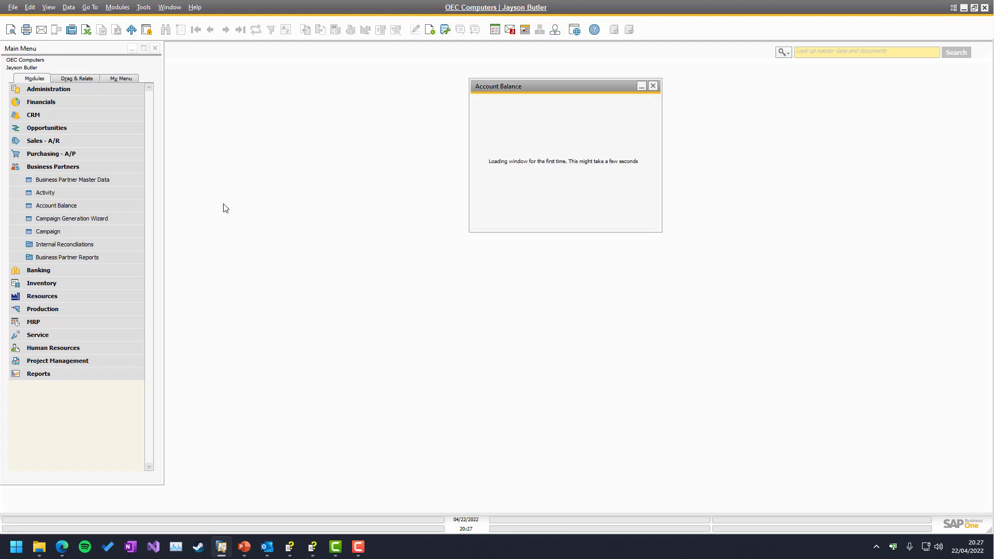
click(35, 142)
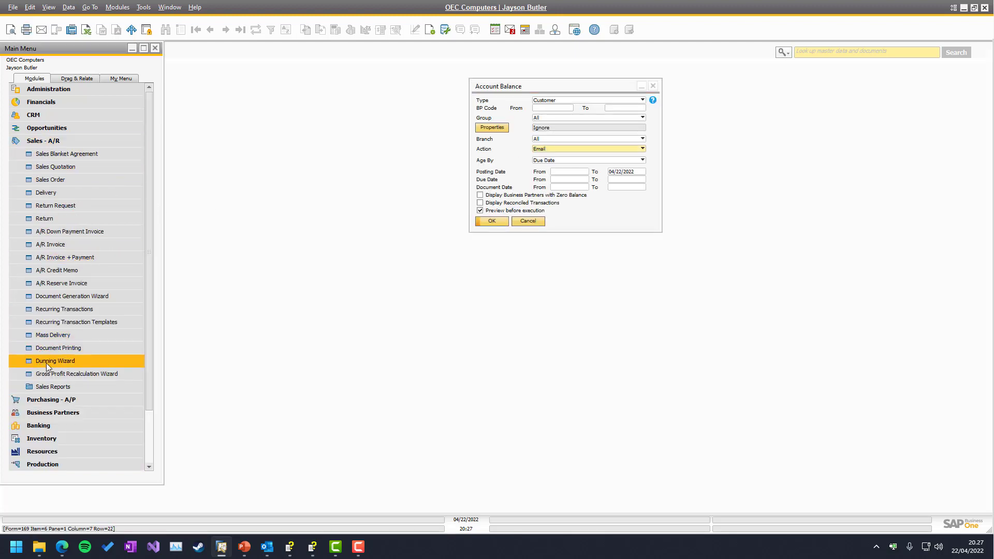
click(51, 335)
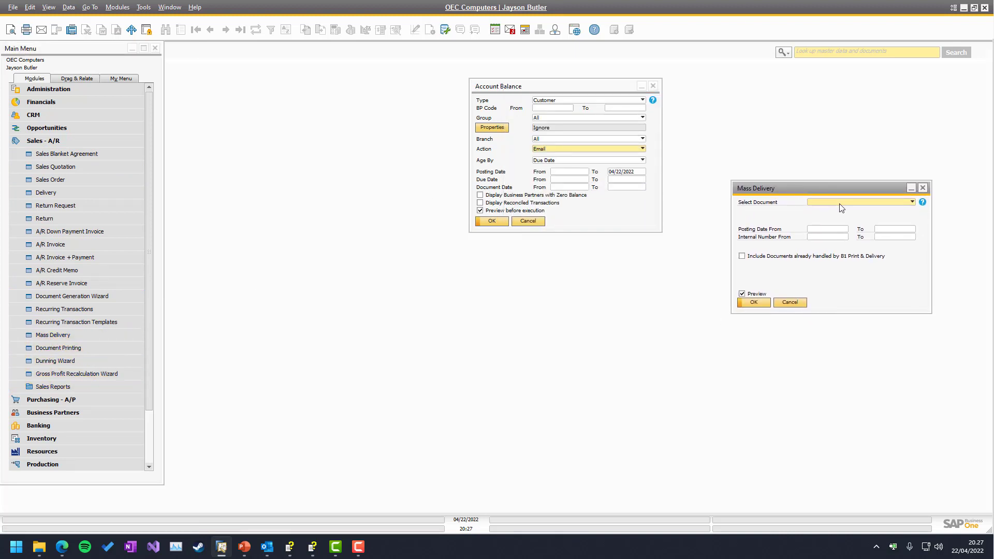
- Review the Select Document list without choosing, then open Mass Delivery Configuration from the context menu
click(840, 202)
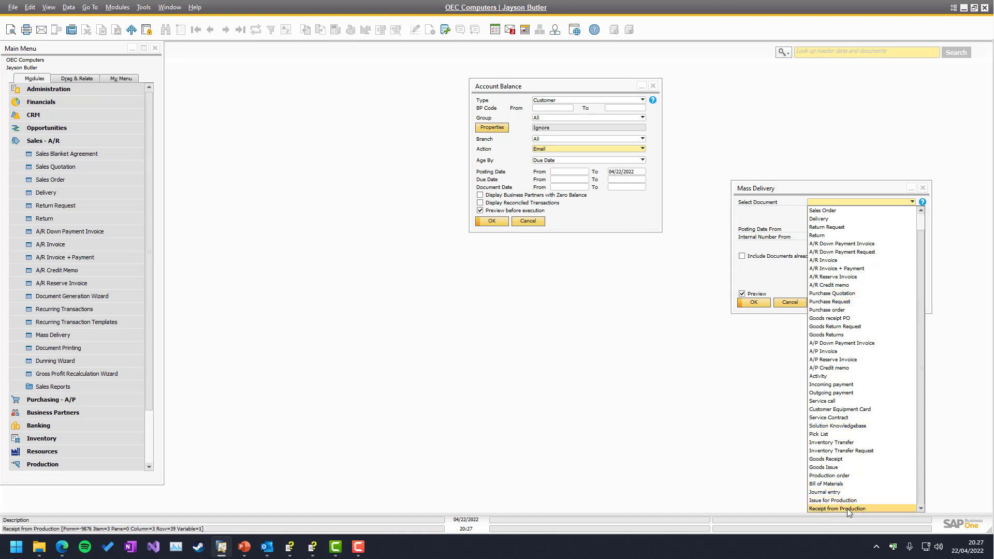
scroll(839, 404, up, 1)
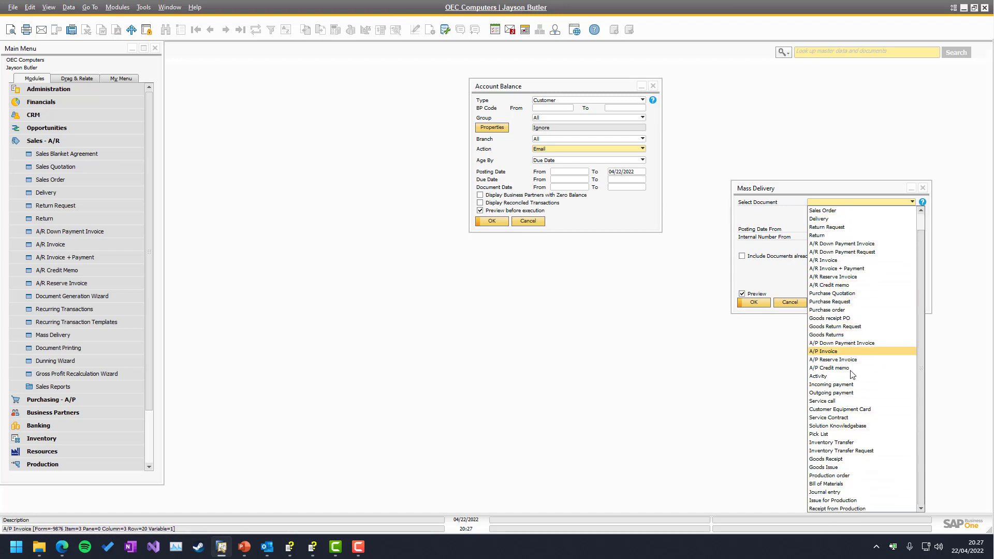
click(789, 280)
right_click(799, 278)
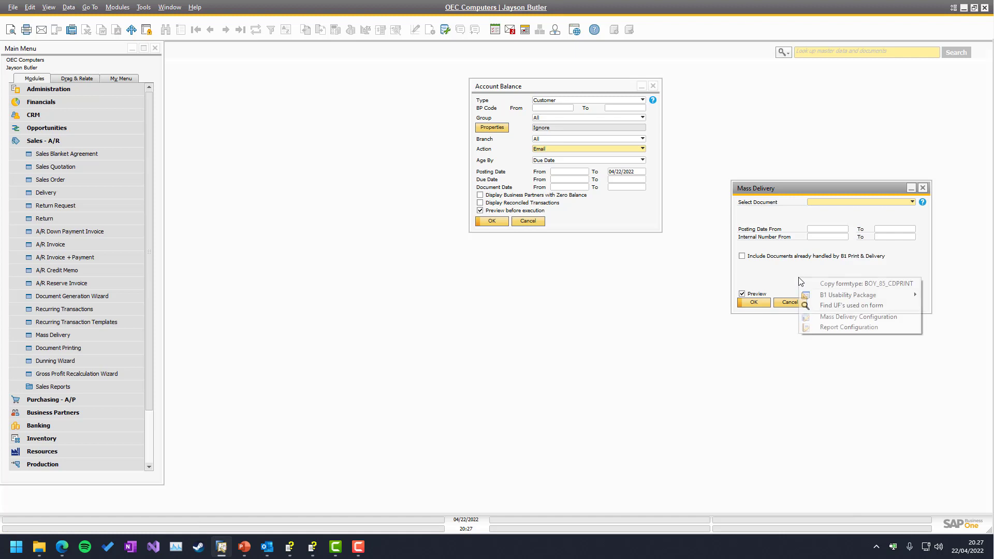
click(839, 316)
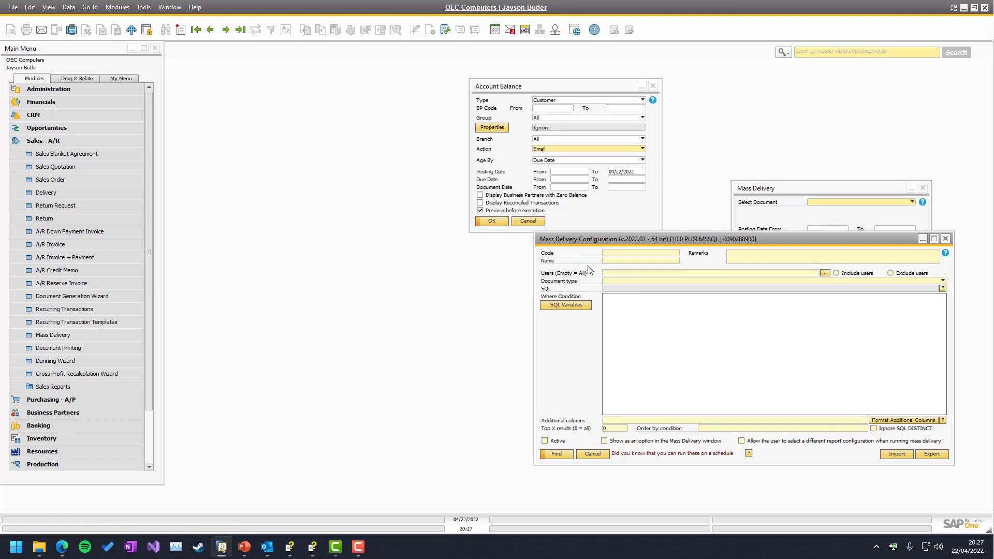
- Find configuration DP-038 for Account Balance and tick 'Show as an option in the Mass Delivery window'
click(629, 259)
text(*)
click(609, 281)
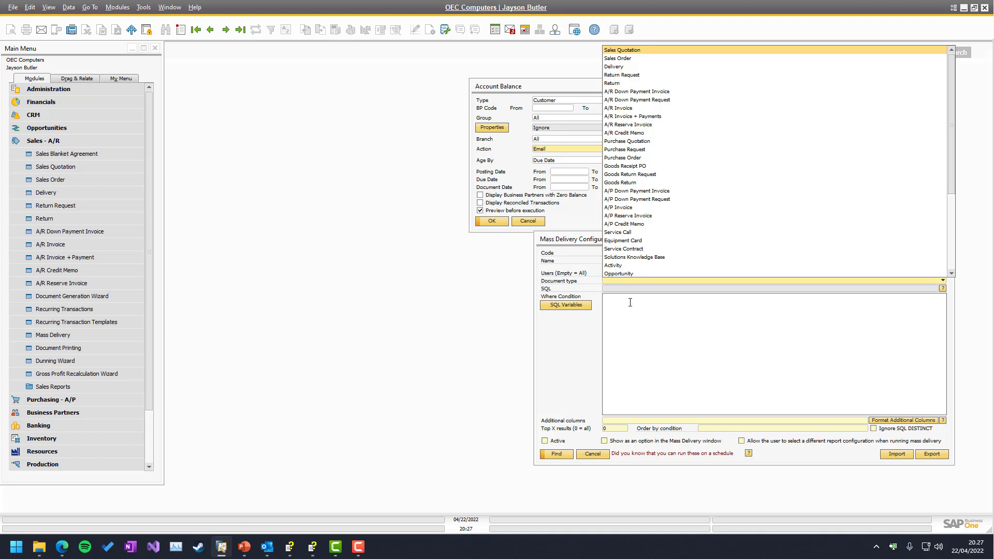
scroll(629, 258, down, 3)
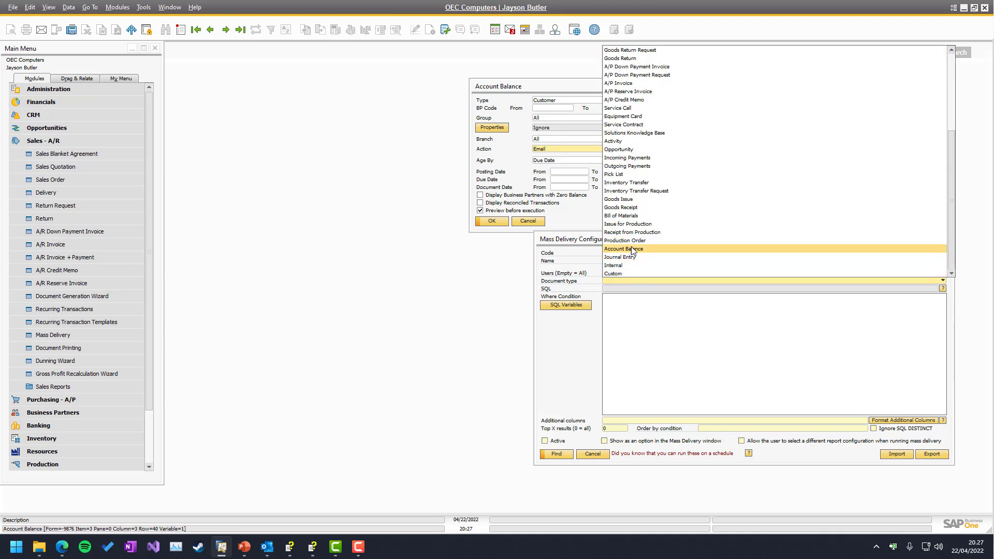
scroll(632, 196, up, 3)
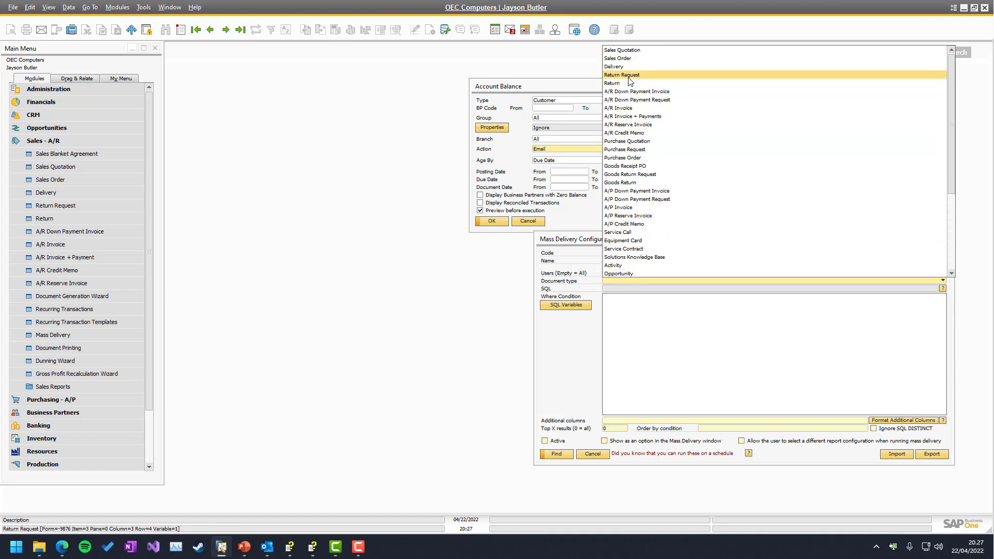
scroll(641, 259, down, 5)
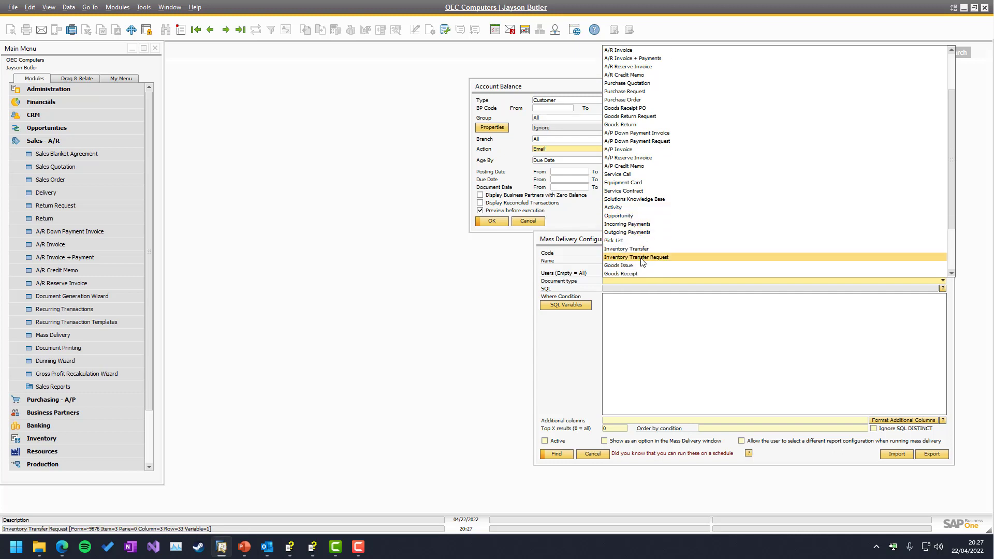
click(636, 258)
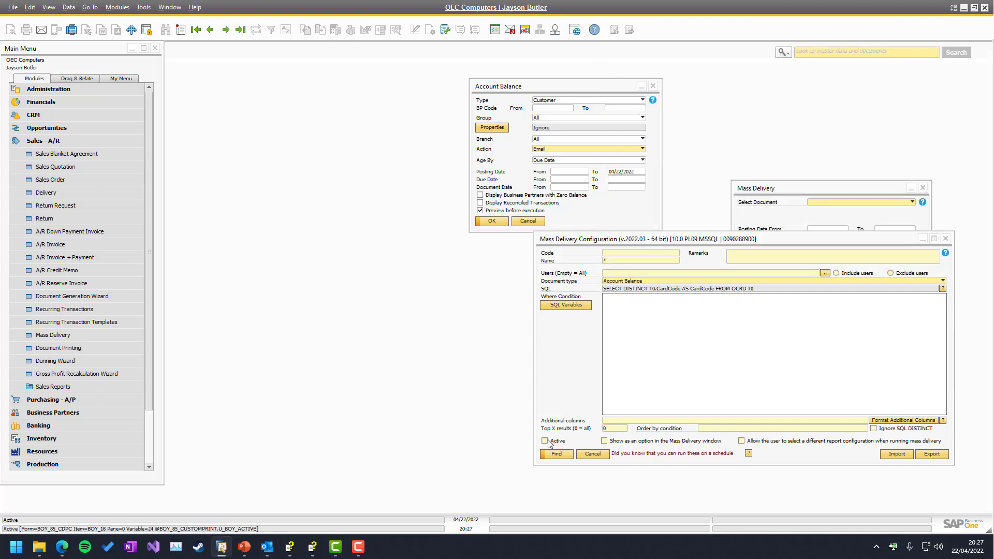
click(556, 454)
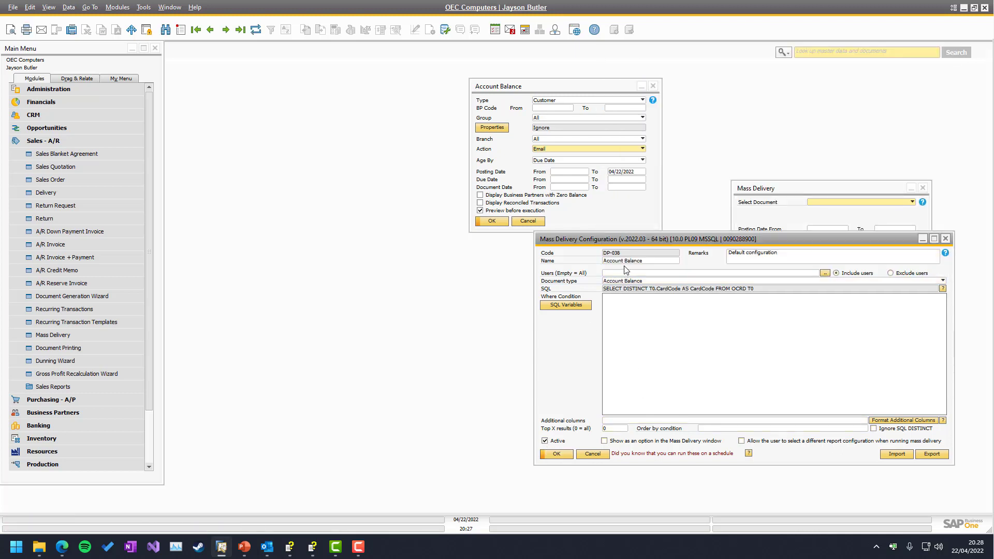
click(655, 442)
- Update DP-038, verify Mass Delivery offers Account Balance with Default BP Selection, then cancel
click(767, 201)
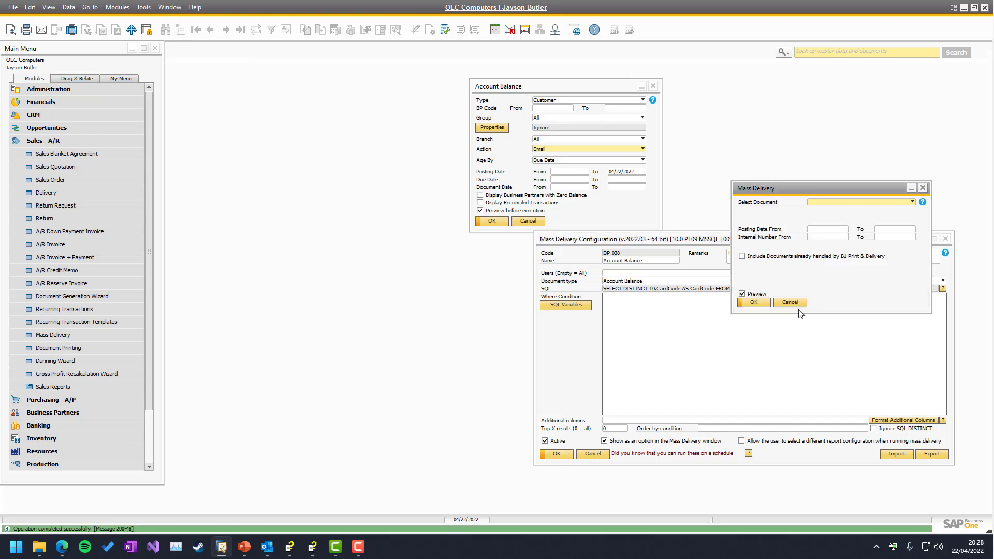
click(68, 337)
drag(594, 91, 838, 105)
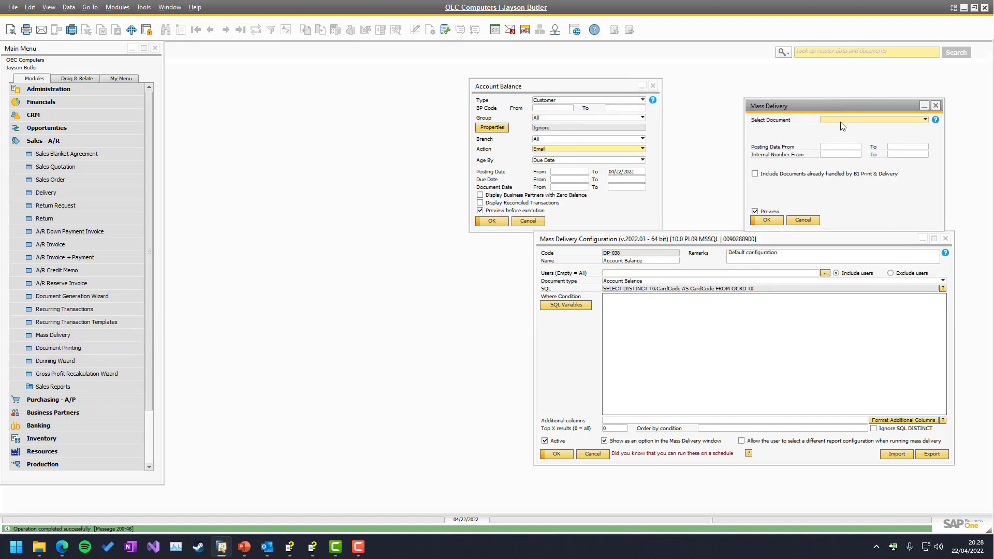
click(844, 120)
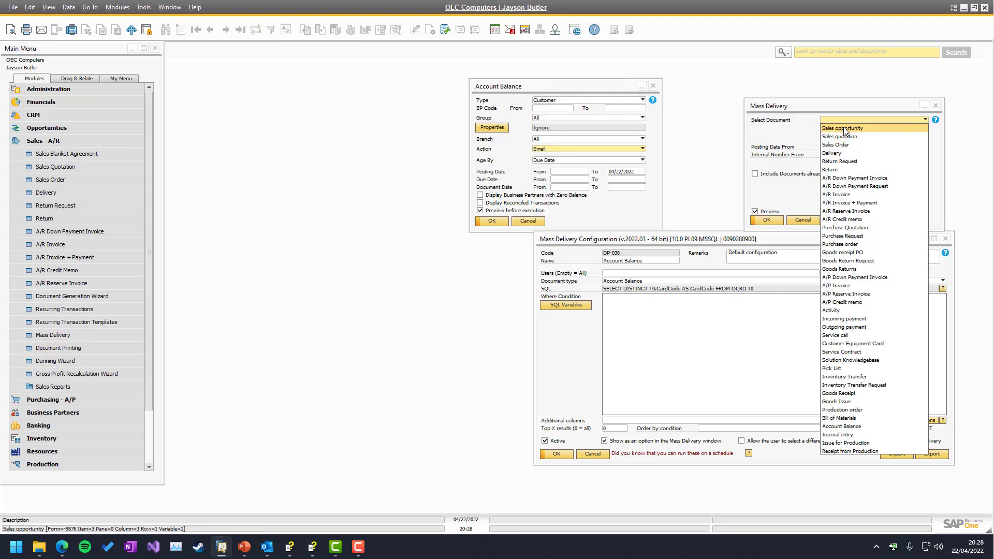
click(843, 426)
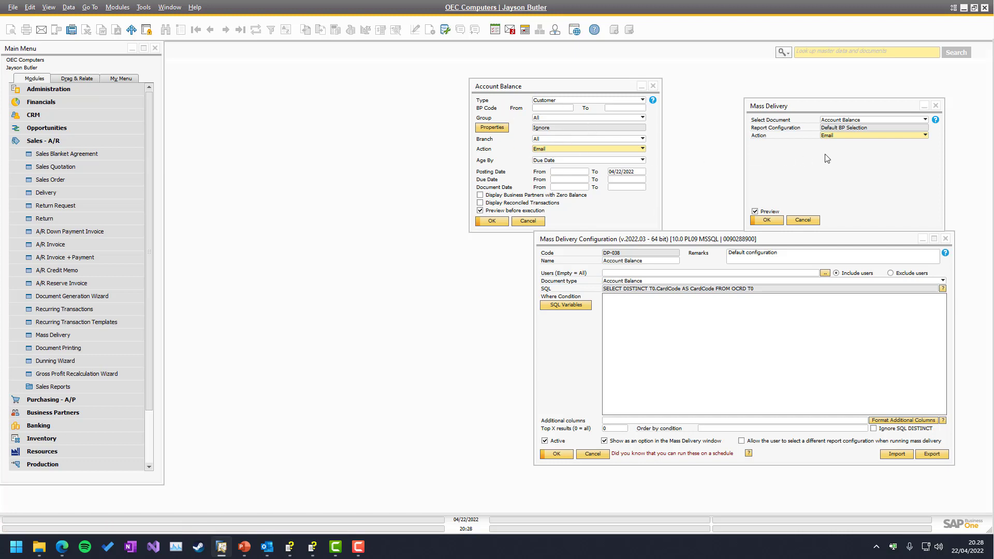
click(802, 221)
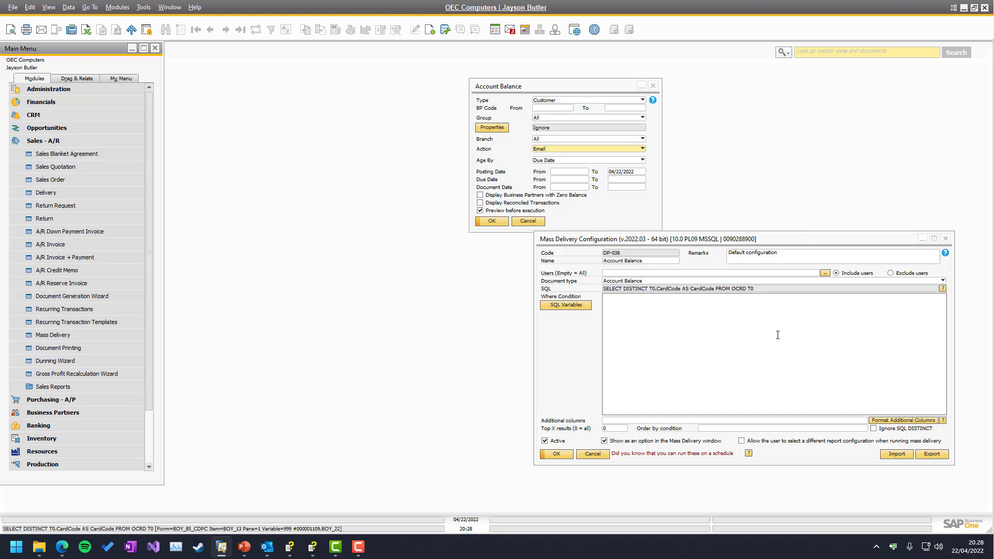
- Cancel Mass Delivery Configuration, reposition the Account Balance form, and keep its type as Customer
click(592, 454)
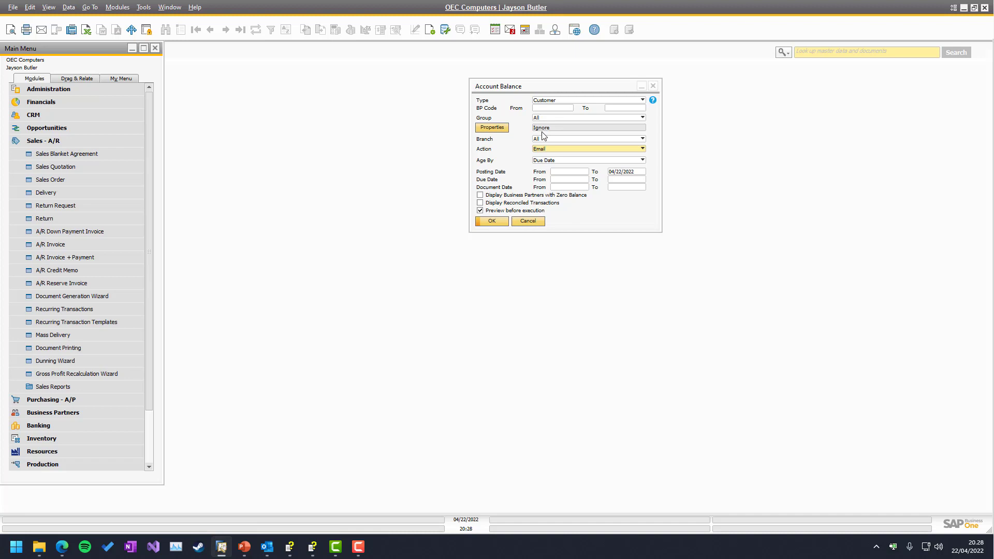
drag(508, 86, 397, 160)
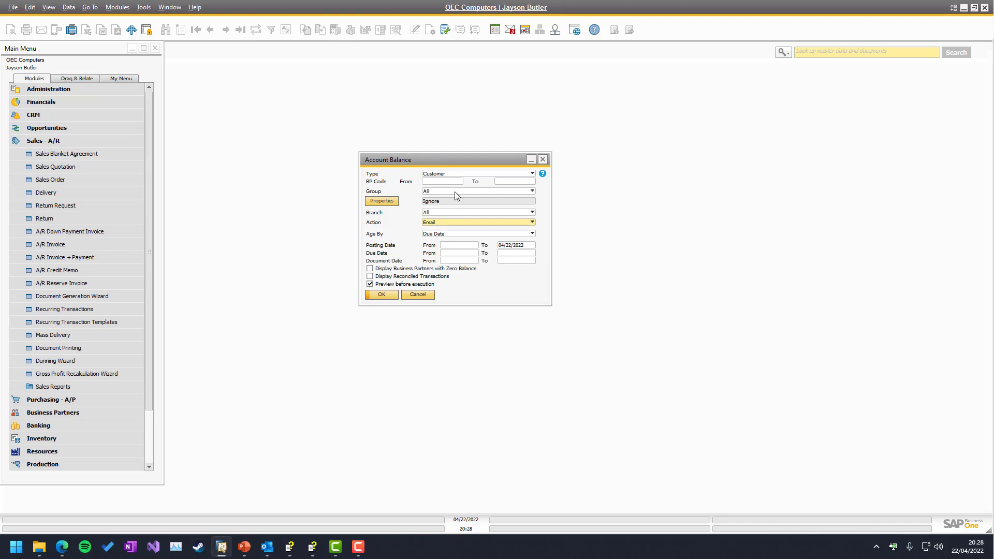
drag(445, 161, 379, 106)
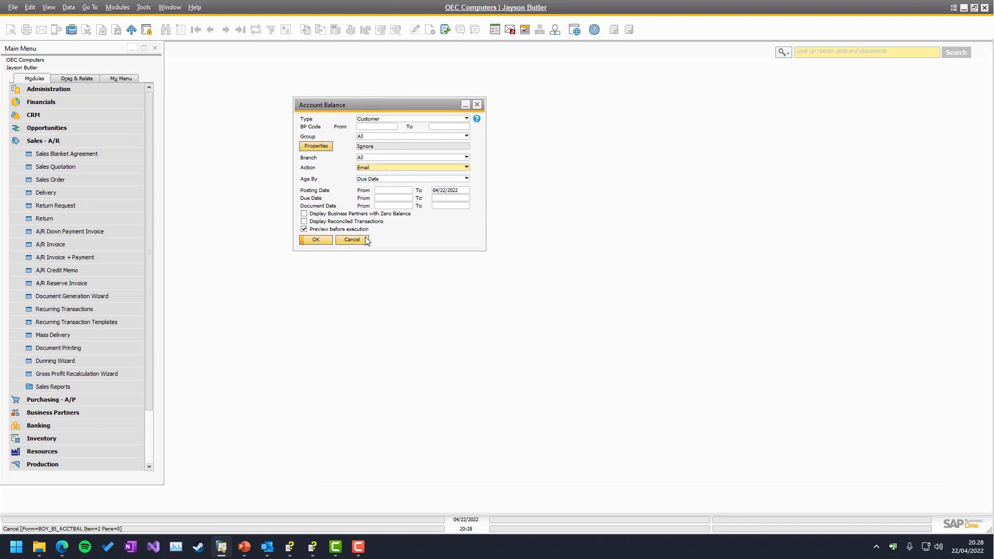
click(378, 119)
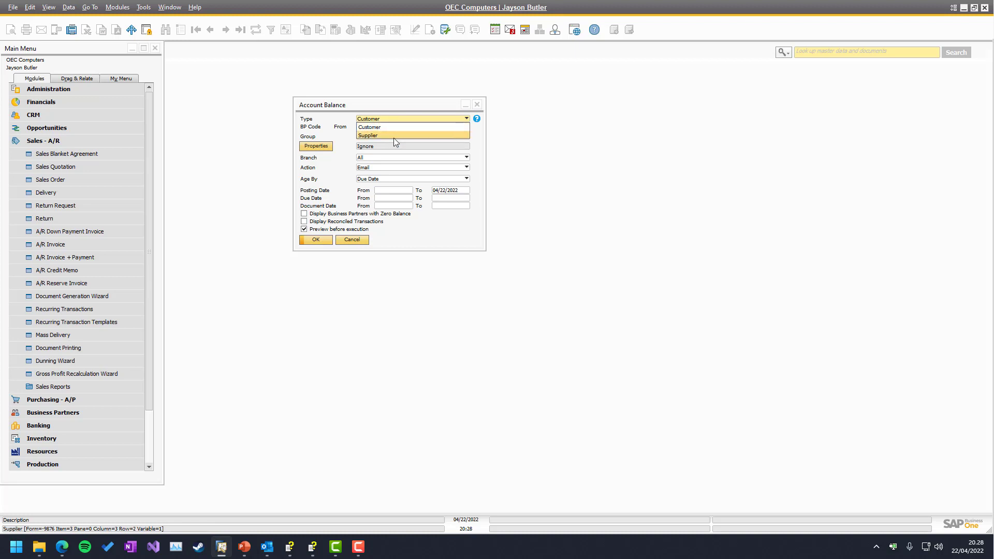
click(327, 130)
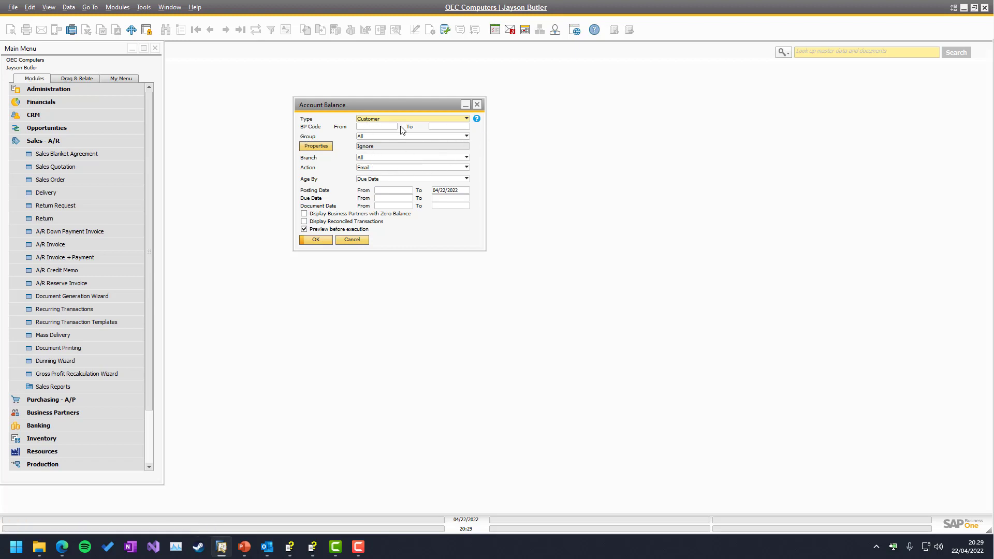
click(370, 137)
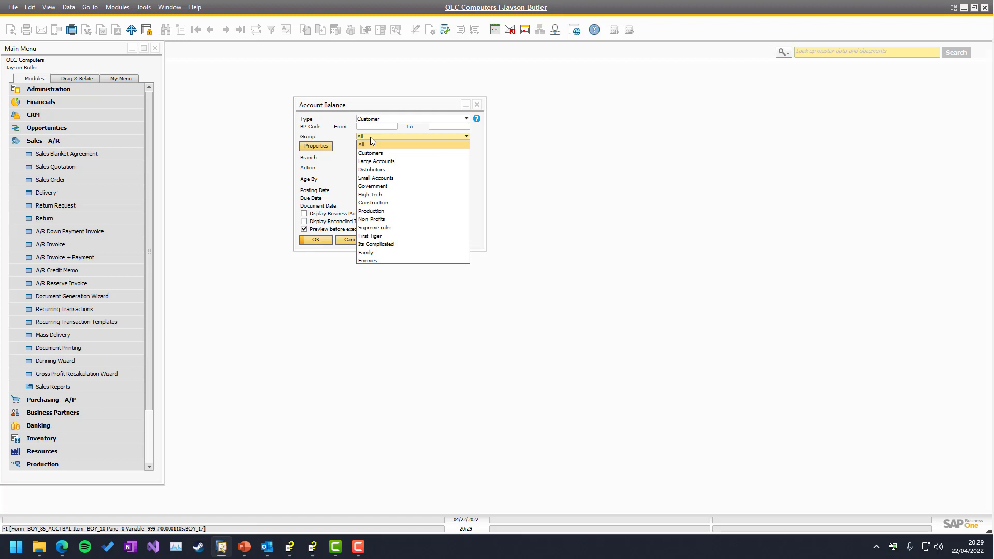
click(371, 137)
click(330, 146)
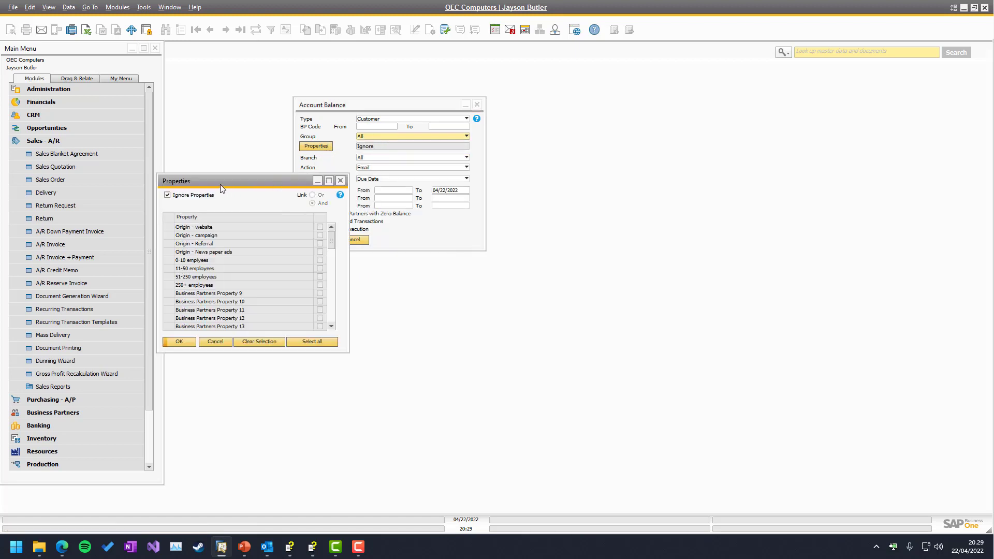
drag(219, 185, 558, 182)
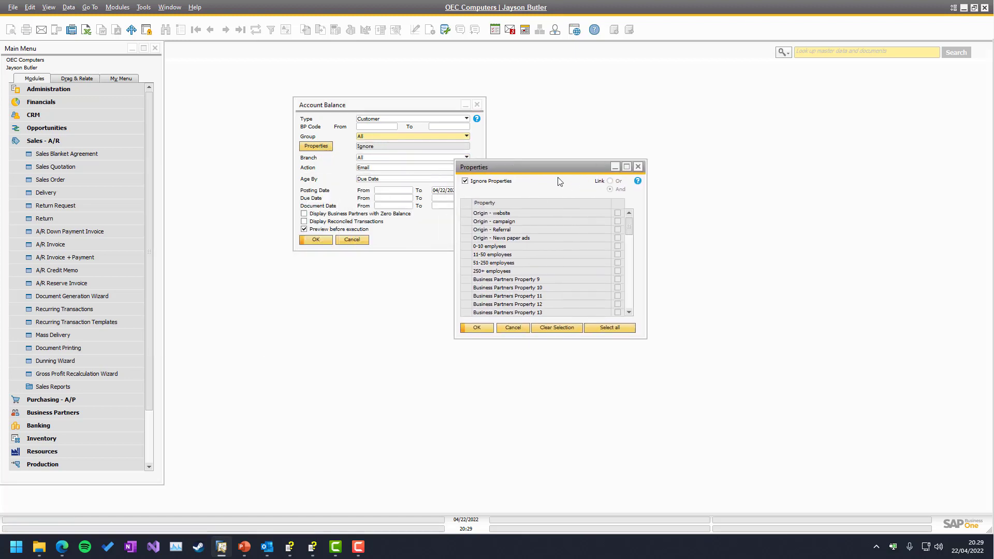
click(637, 167)
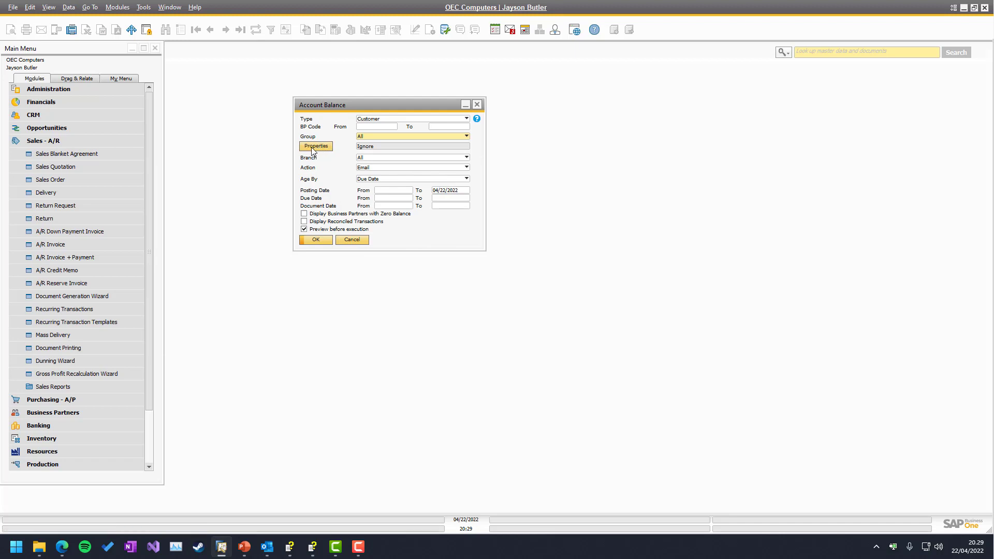
click(365, 158)
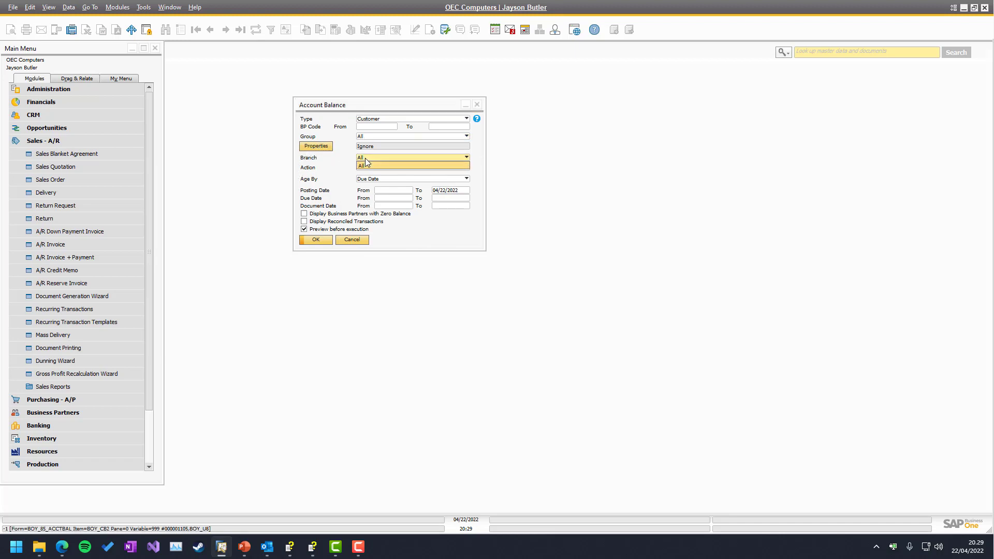
click(365, 157)
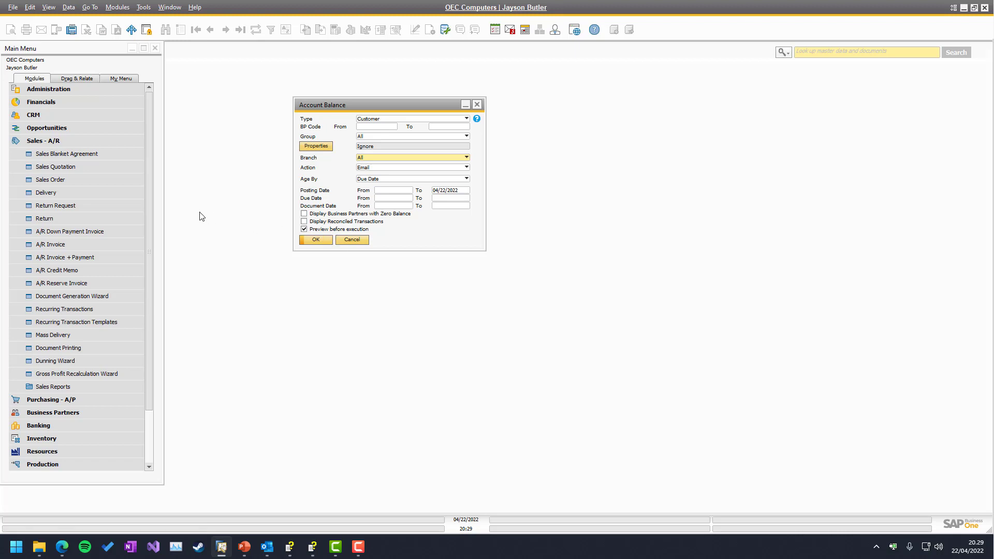
- Open B1 Print and Delivery Configuration, showing Account Balance defaults Email, By Balance (DESC), Due Date
click(38, 90)
click(45, 232)
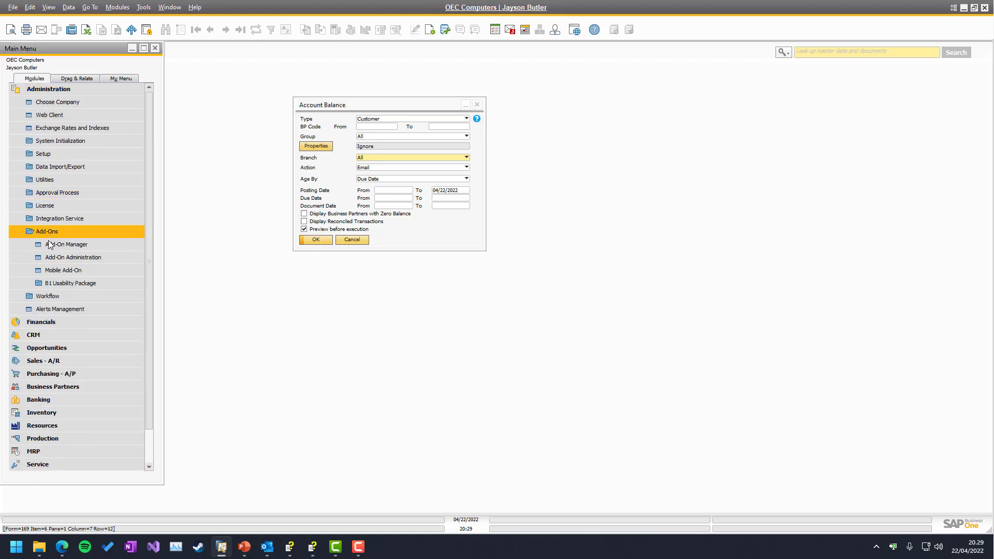
click(55, 282)
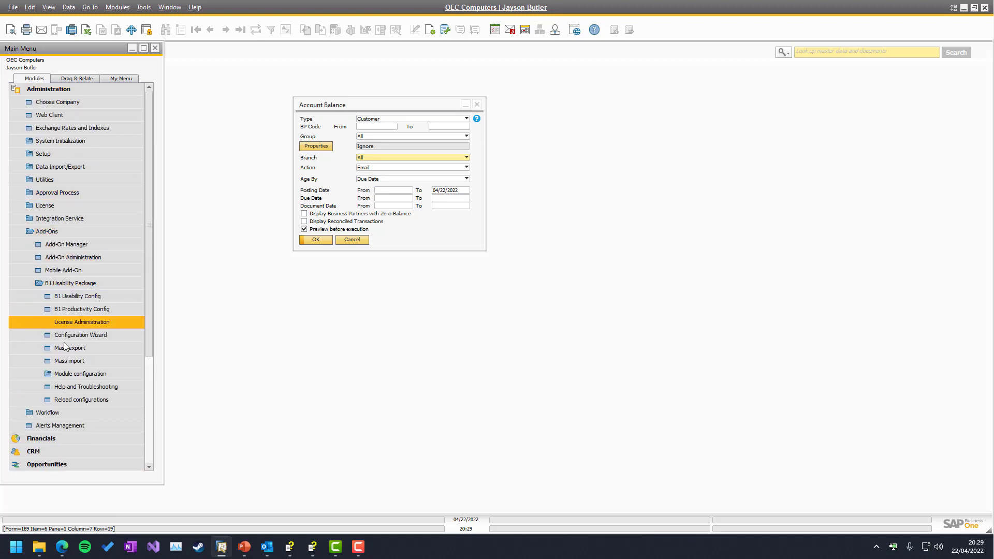
click(63, 374)
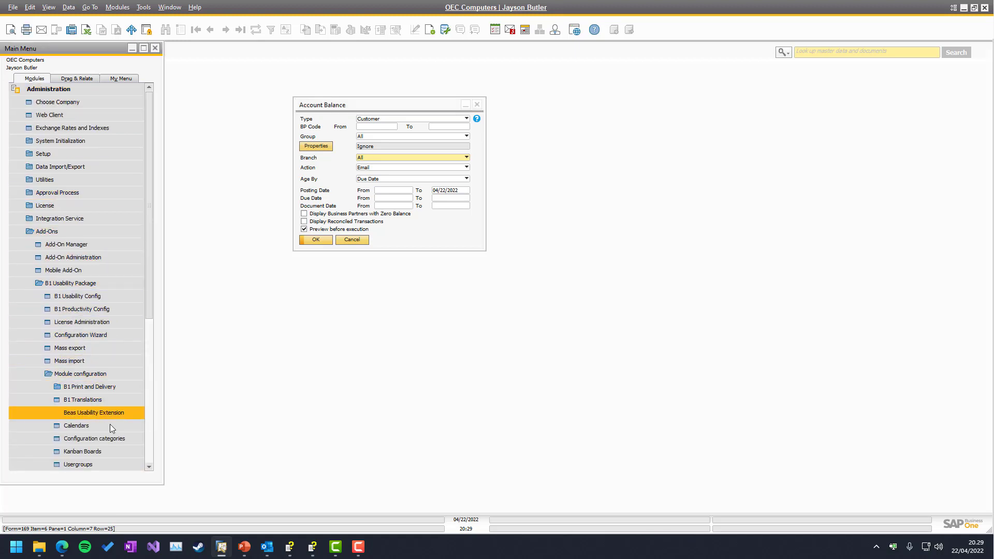
click(82, 387)
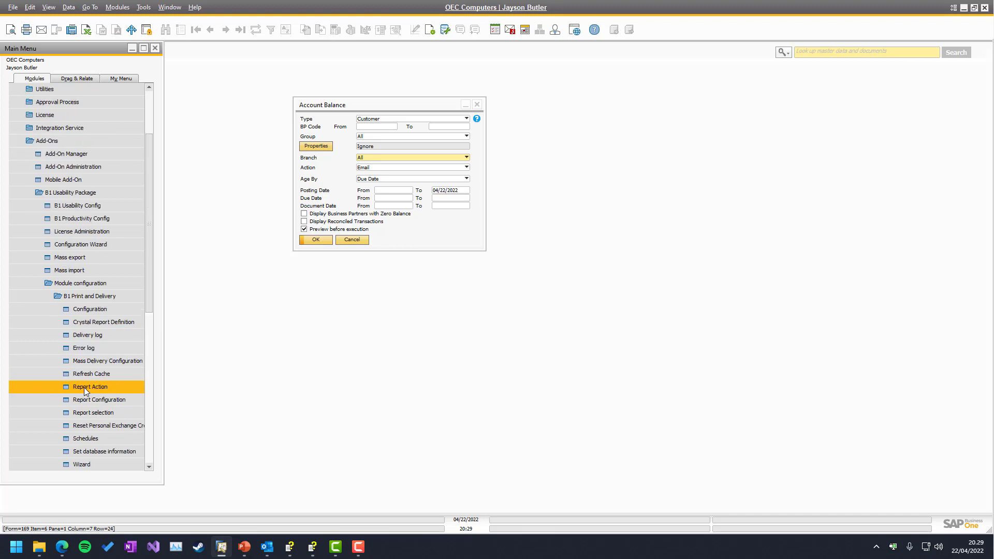
click(85, 311)
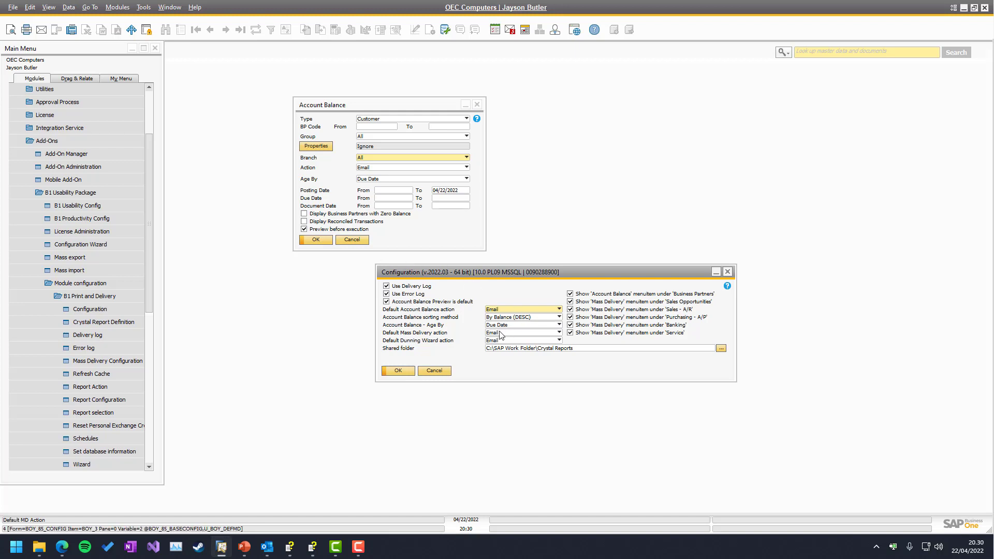
- Move the Configuration window to the upper right and the Account Balance form beside it
click(116, 9)
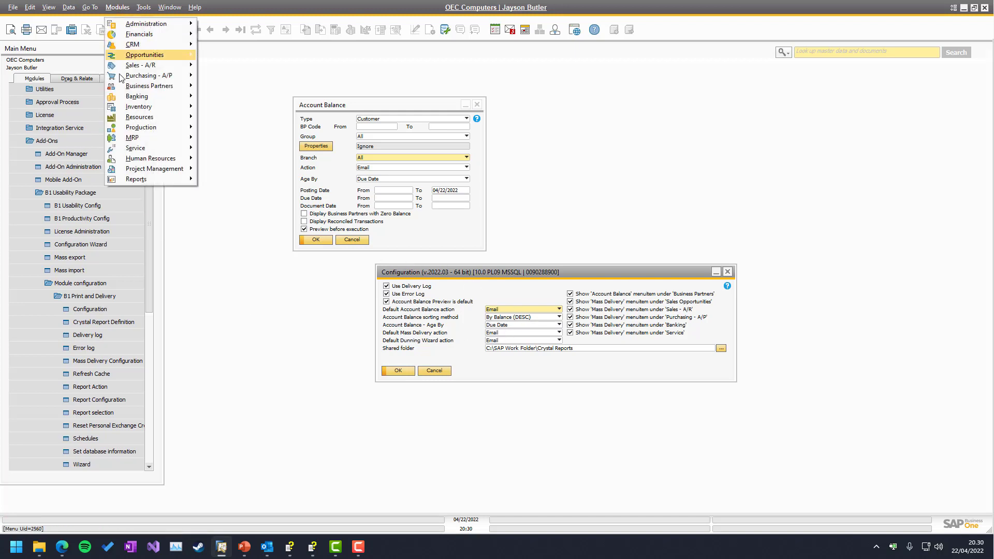
mouse_move(155, 86)
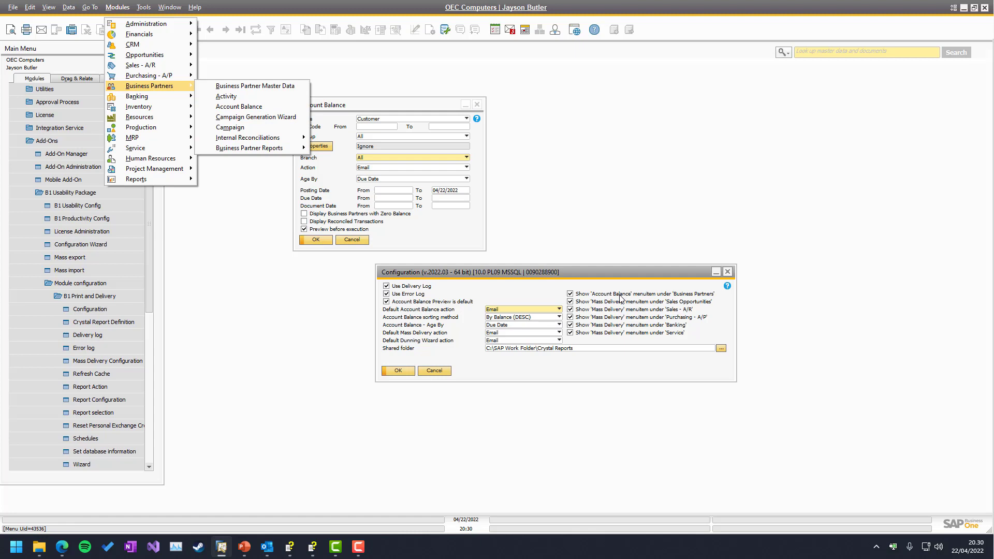
click(569, 273)
drag(570, 272, 851, 82)
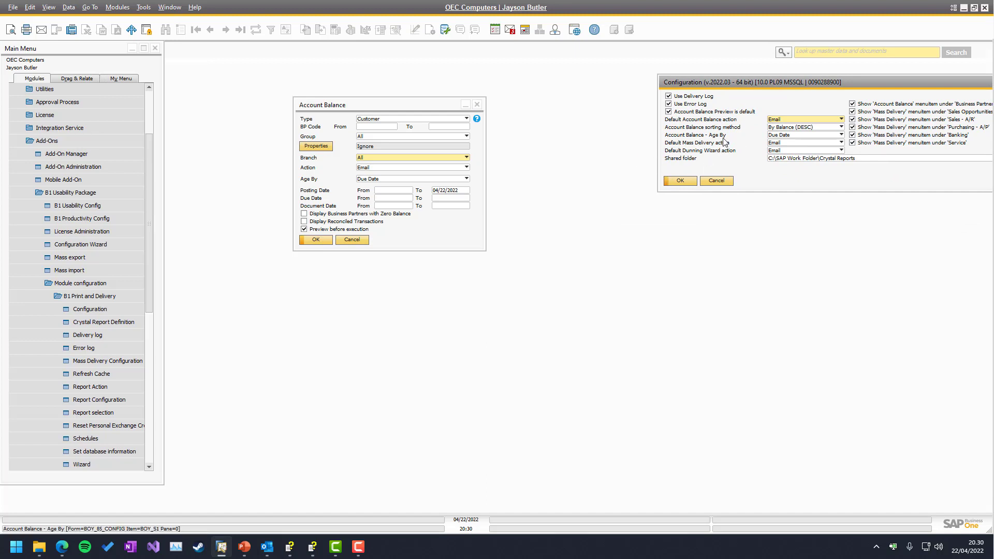
drag(351, 109, 235, 76)
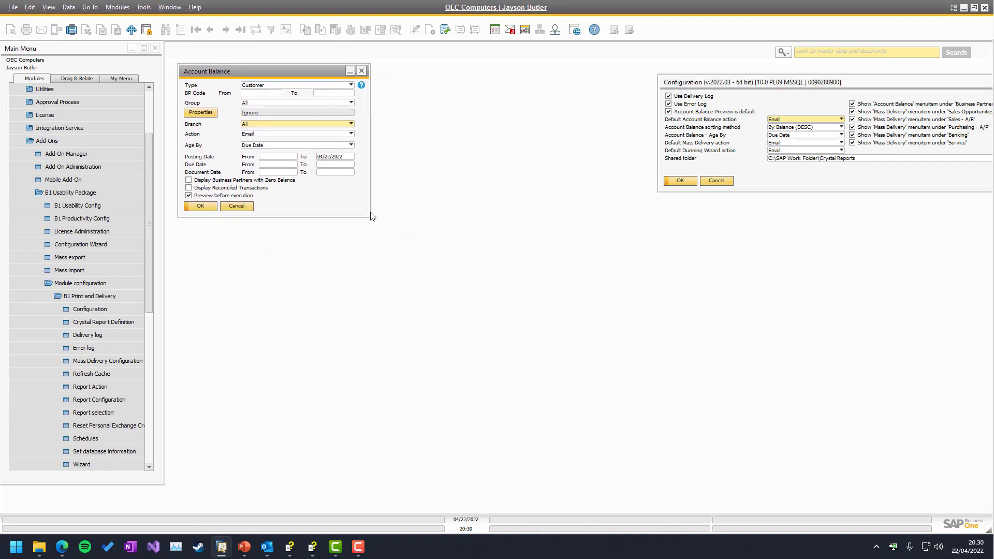
- Run Account Balance with Action Email and confirm the ten-customer preview to generate email drafts
click(254, 133)
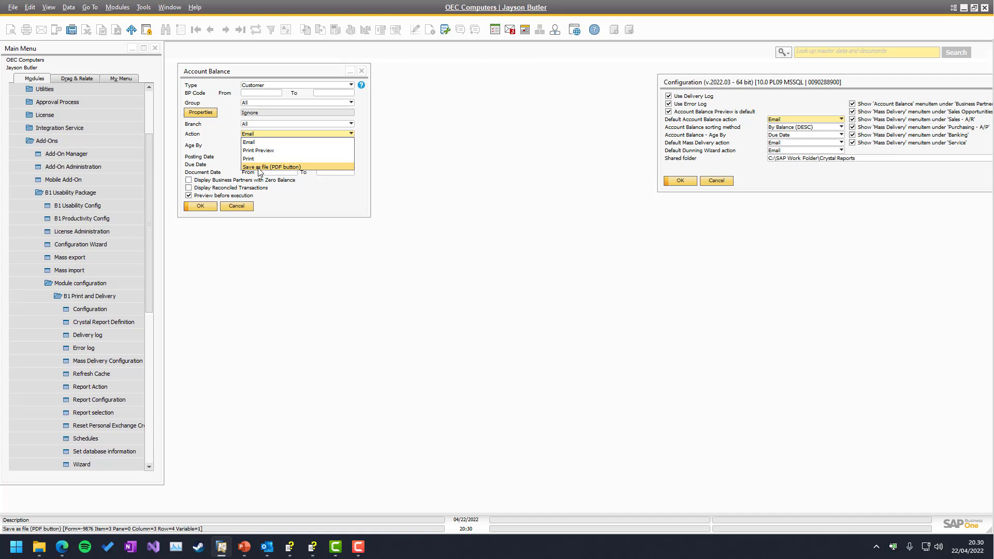
click(261, 141)
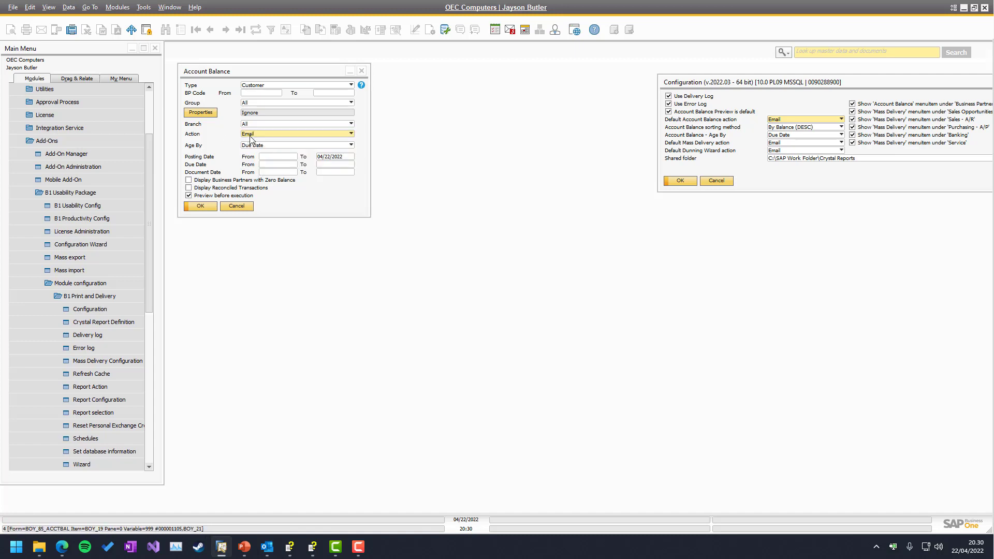
click(198, 206)
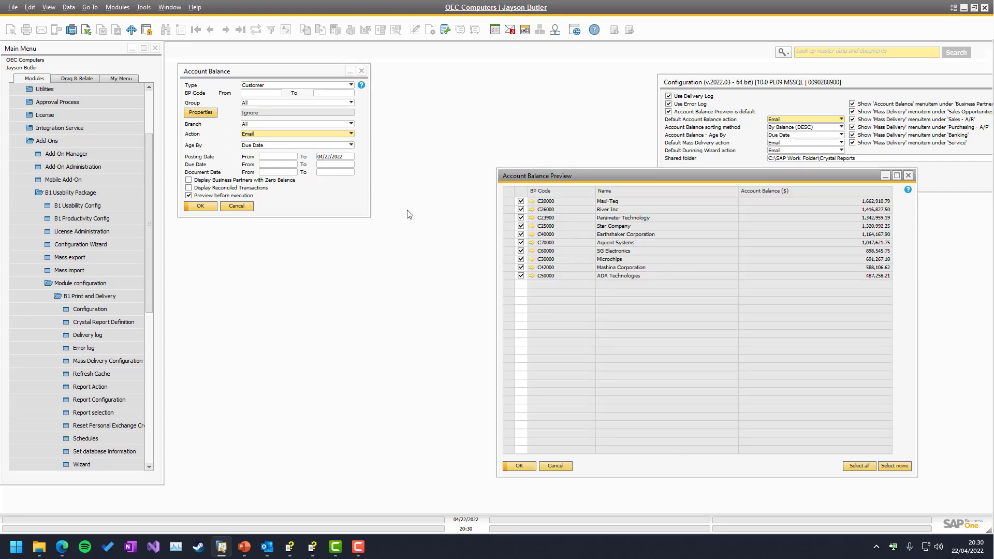
drag(553, 177, 431, 209)
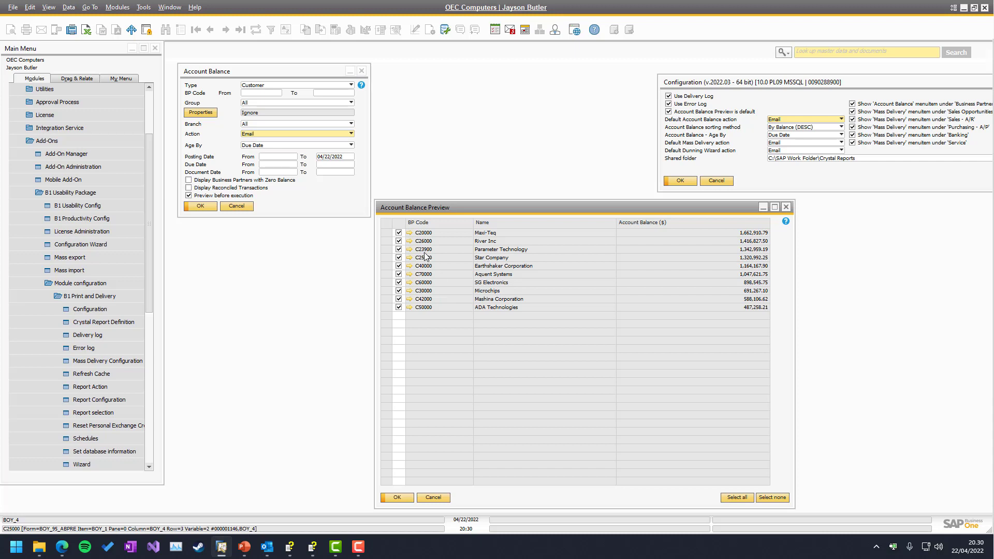
click(393, 498)
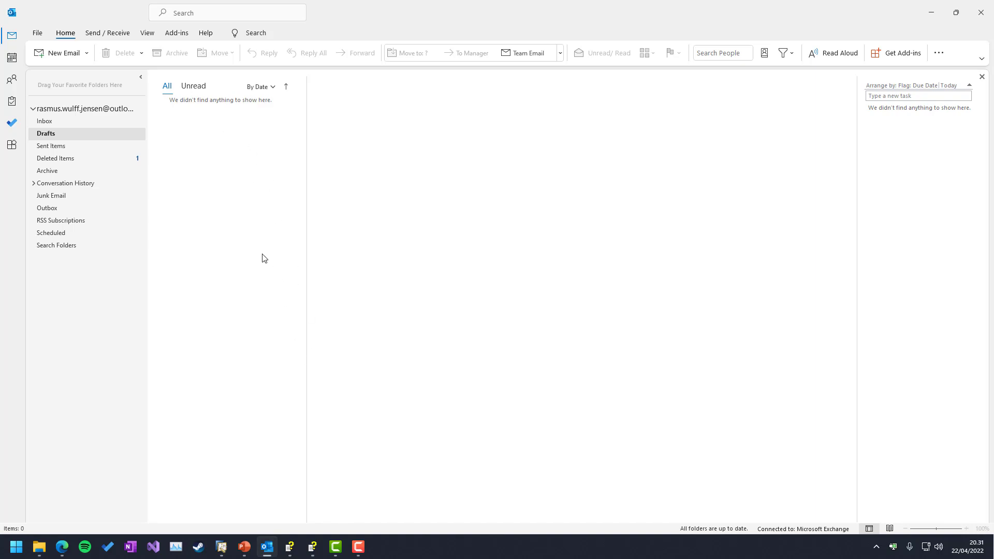
- Bring Outlook back and review the River Inc, Parameter Technology, Star Company and Aquent Systems drafts
click(931, 13)
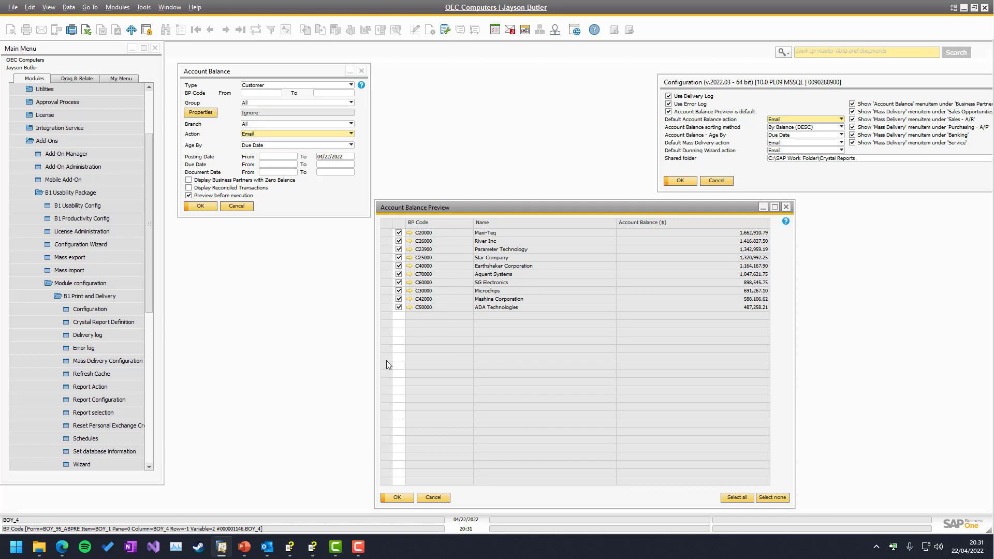
mouse_move(275, 551)
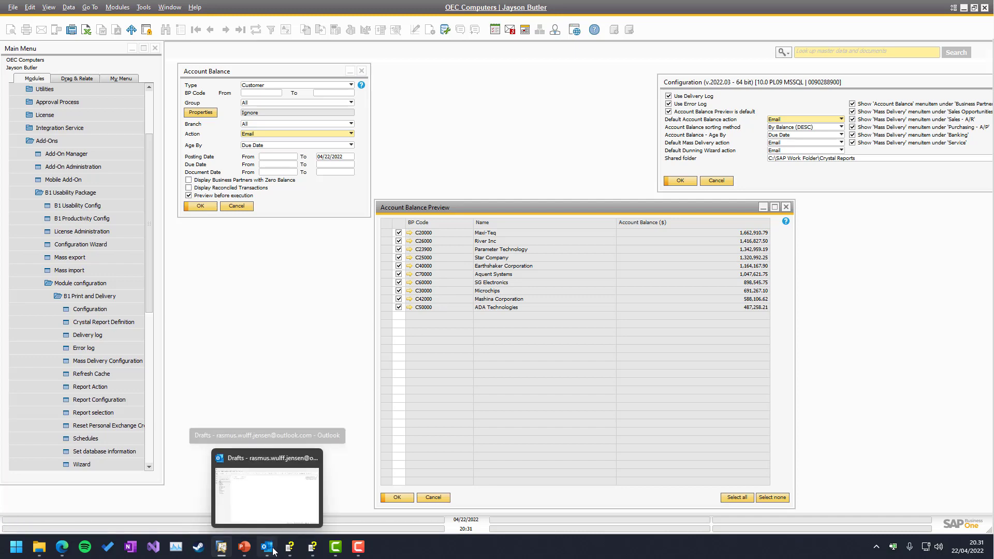
click(268, 494)
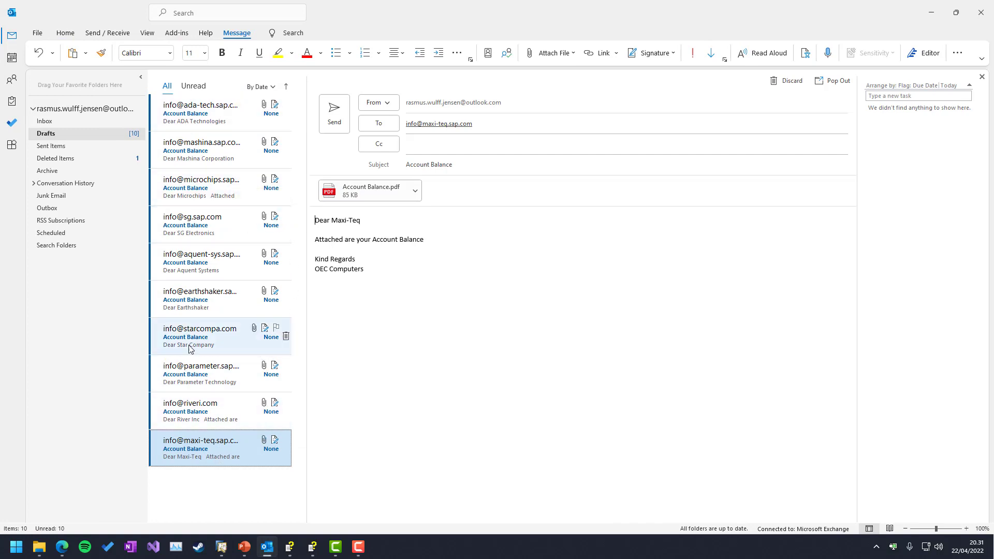
click(212, 403)
click(200, 369)
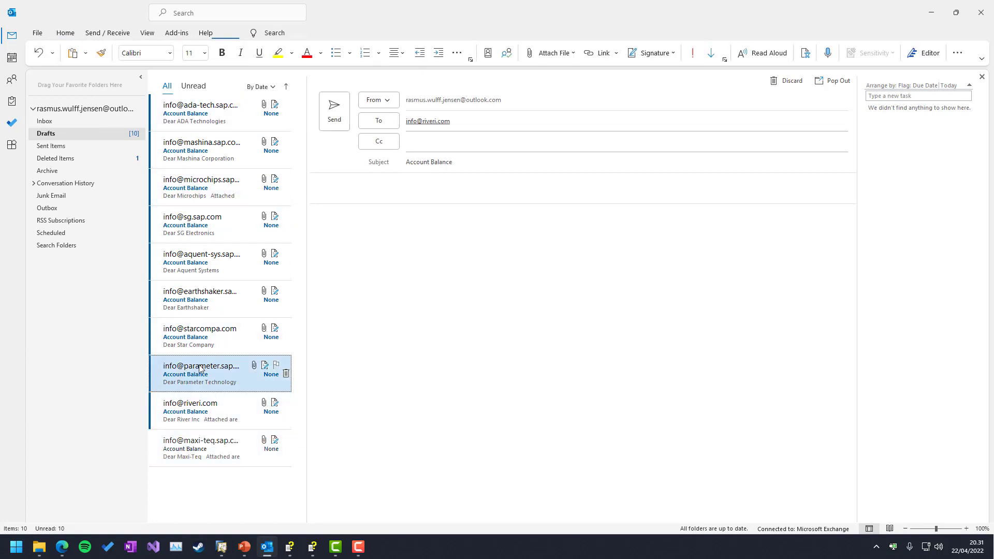
click(200, 333)
click(201, 259)
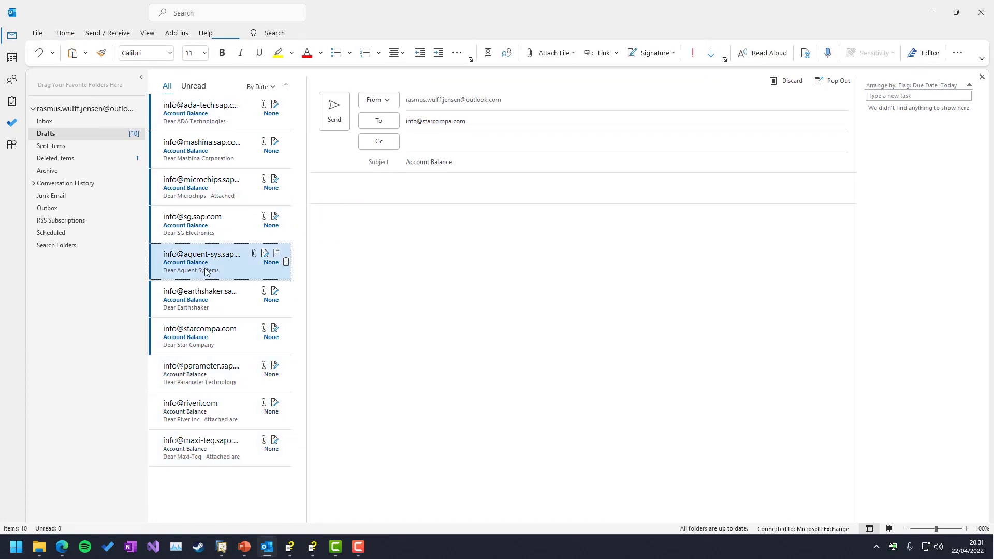
- Open the Account Balance.pdf attached to the Maxi-Teq draft
click(197, 434)
double_click(367, 187)
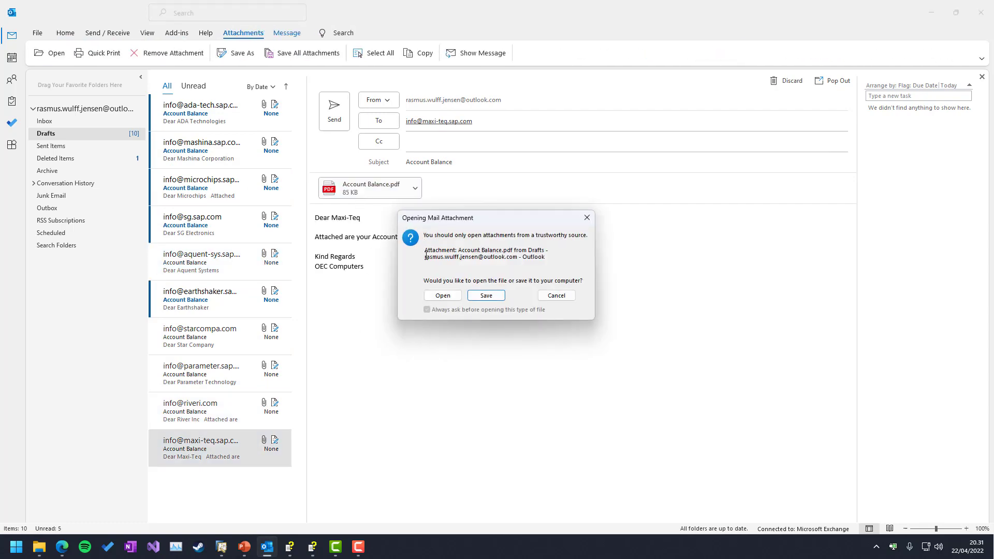
click(443, 295)
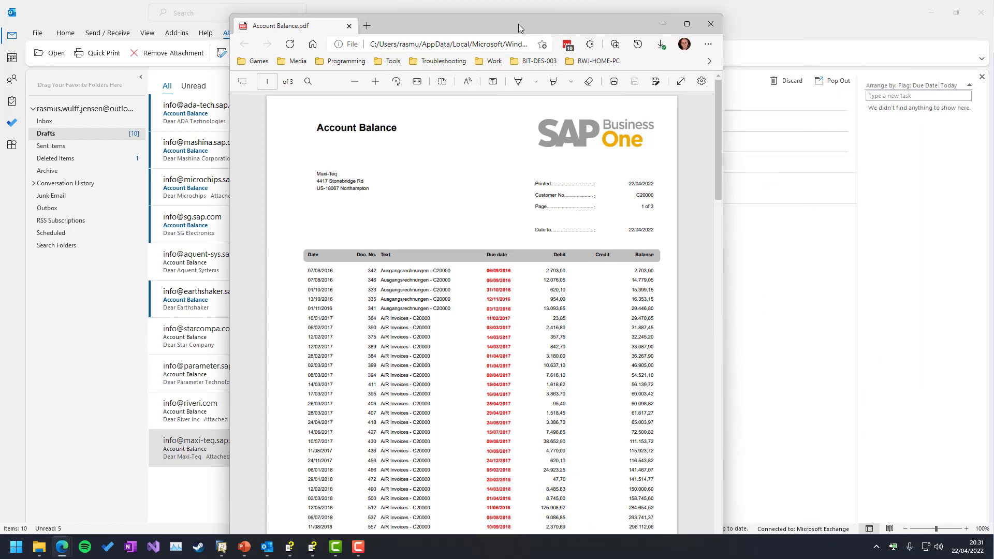
- Maximize and scroll through the three-page Maxi-Teq statement, then close Edge and minimize Outlook
double_click(518, 23)
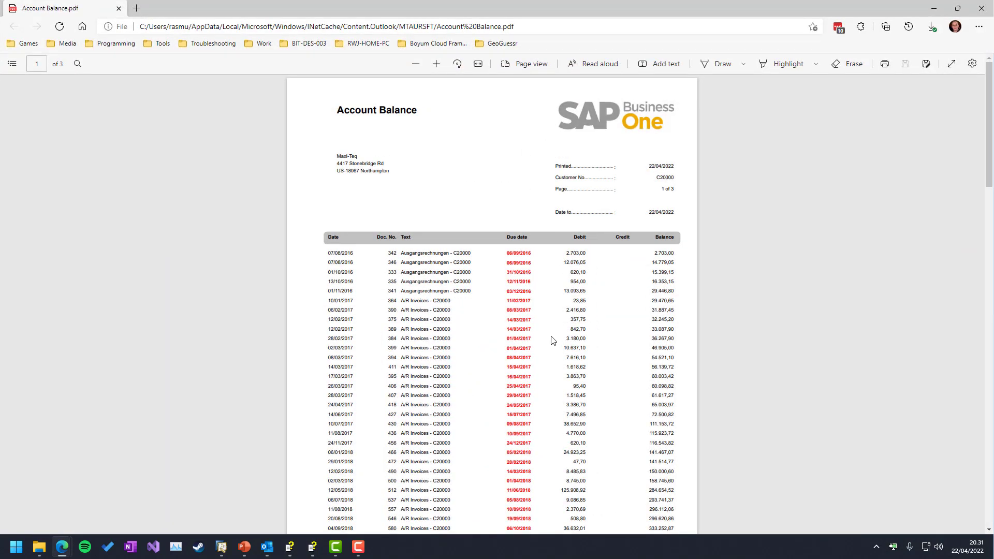
scroll(545, 280, down, 3)
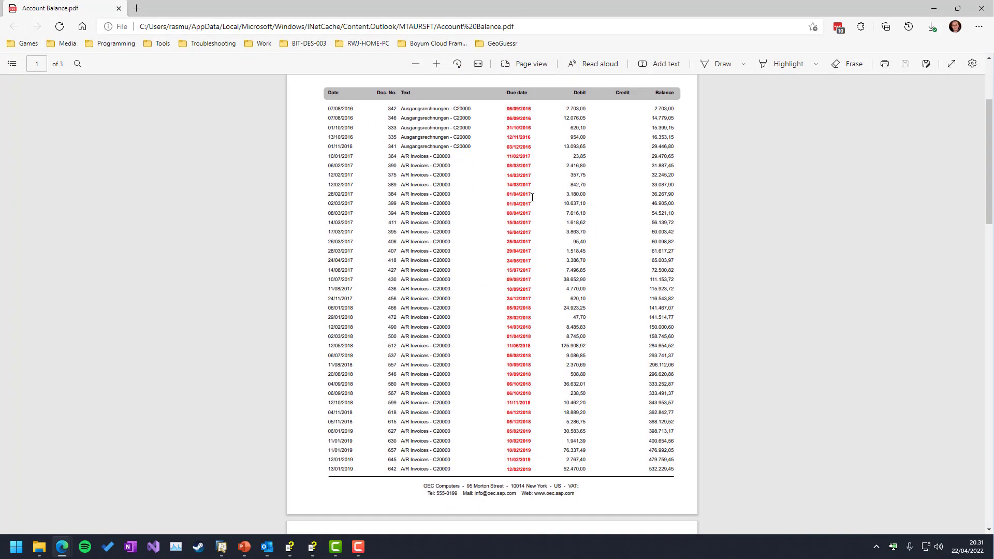
scroll(628, 205, down, 5)
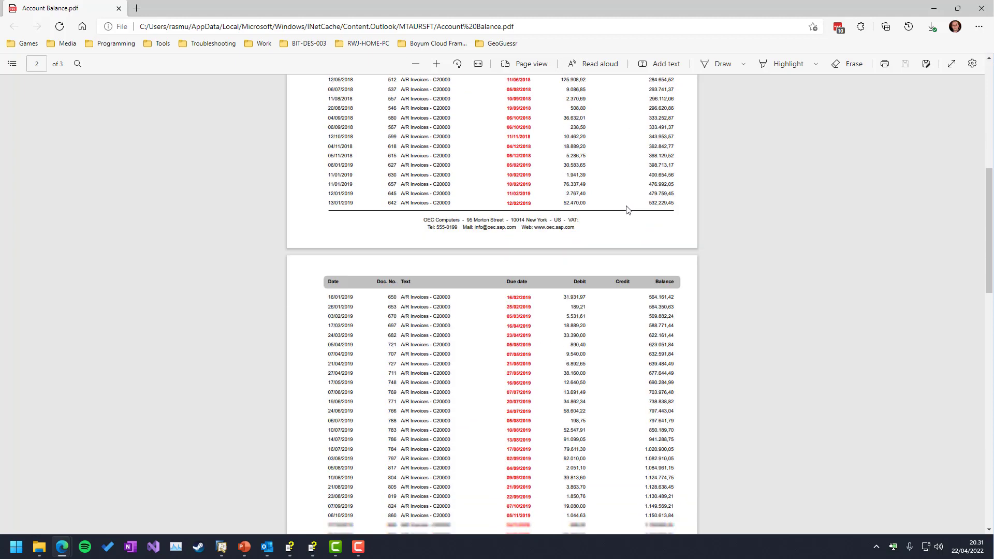
scroll(628, 209, down, 12)
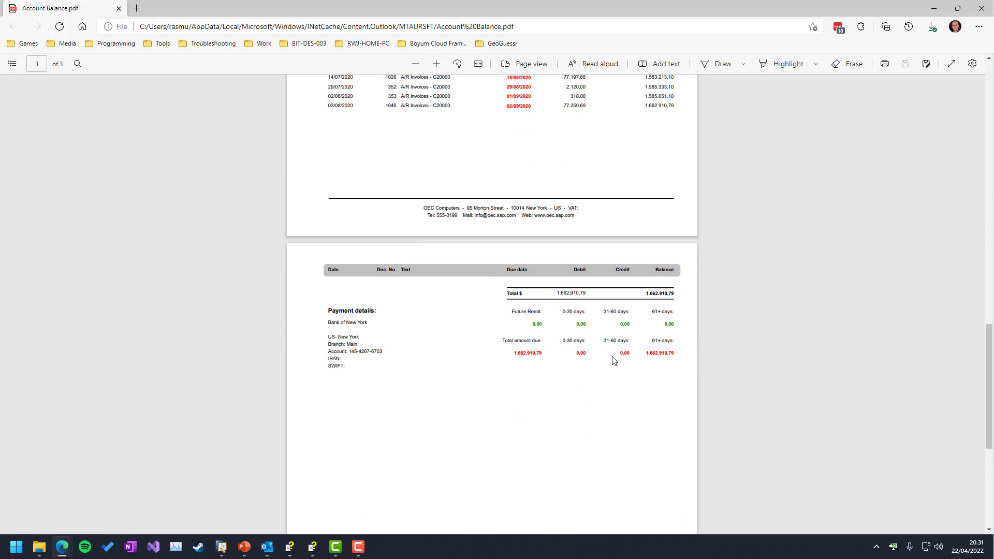
scroll(580, 362, up, 6)
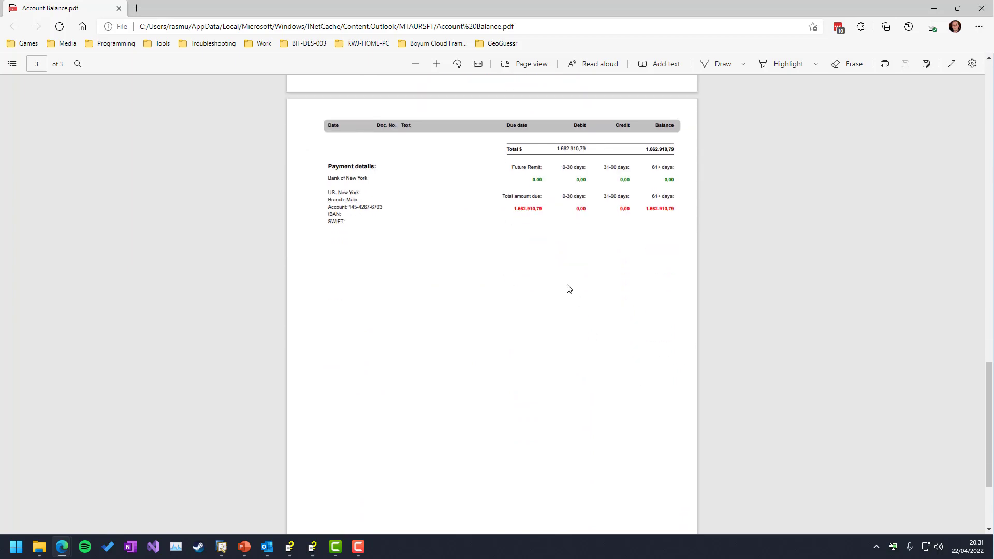
scroll(570, 289, up, 15)
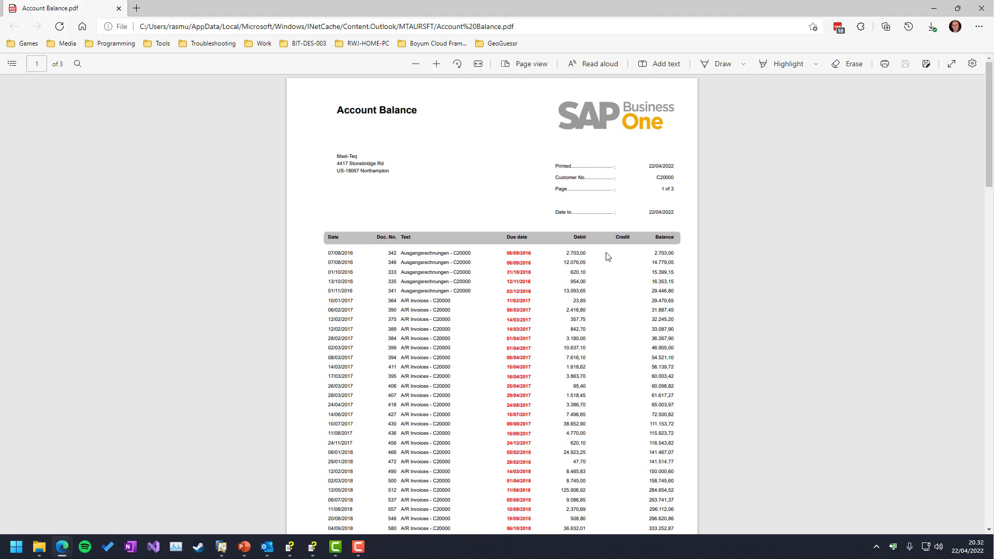
click(981, 8)
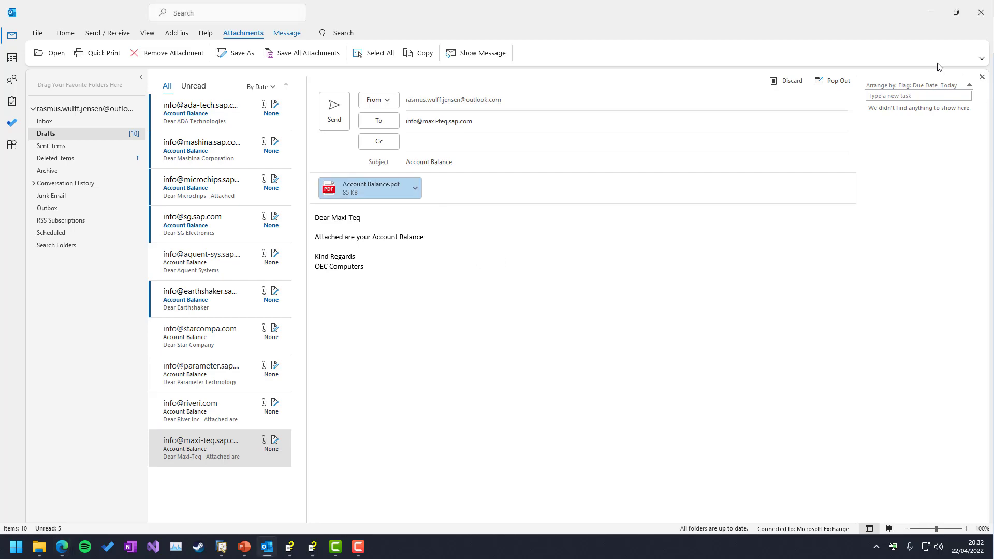
click(928, 12)
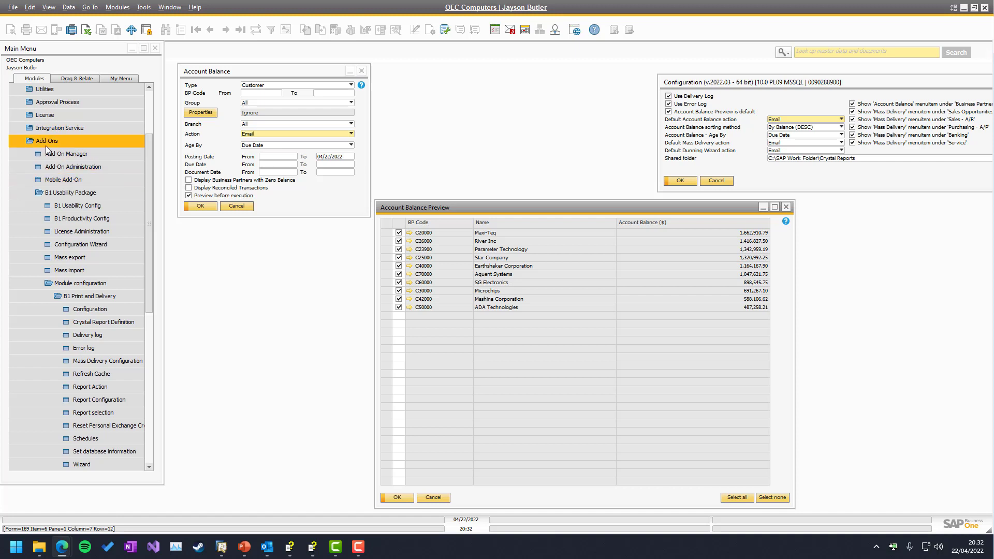
- In report configuration setup, try a * lookup, then pick category Other and type Account Balance (134)
click(102, 400)
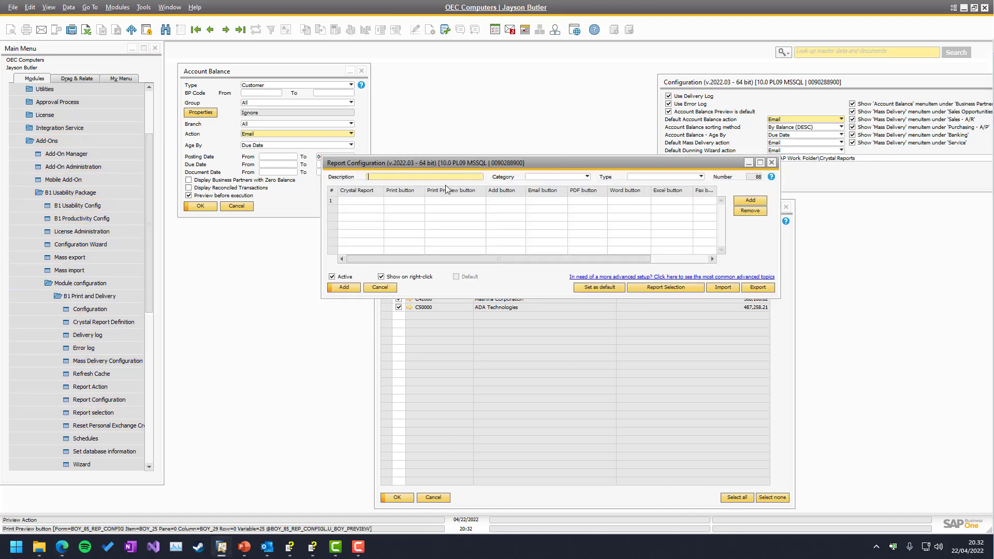
text(*)
key(Return)
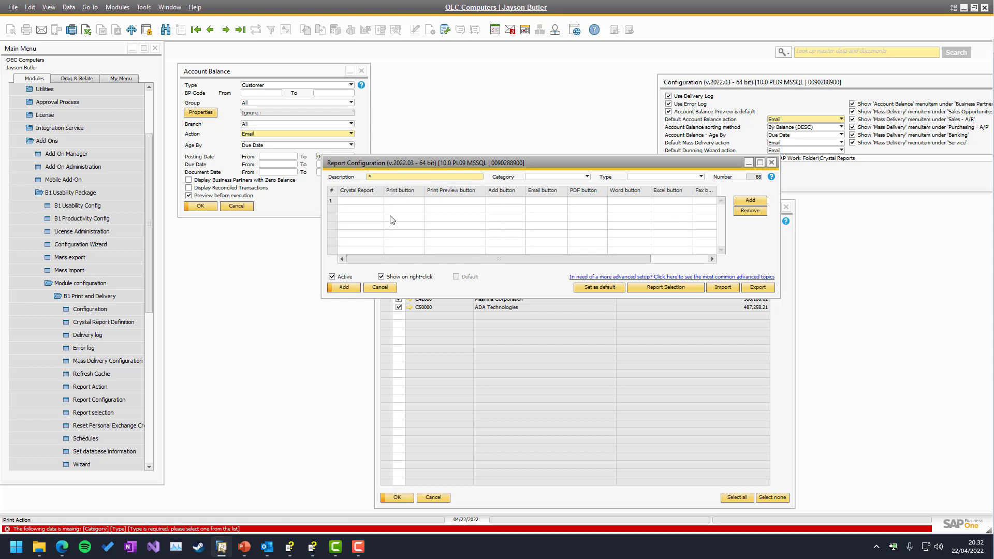
click(557, 176)
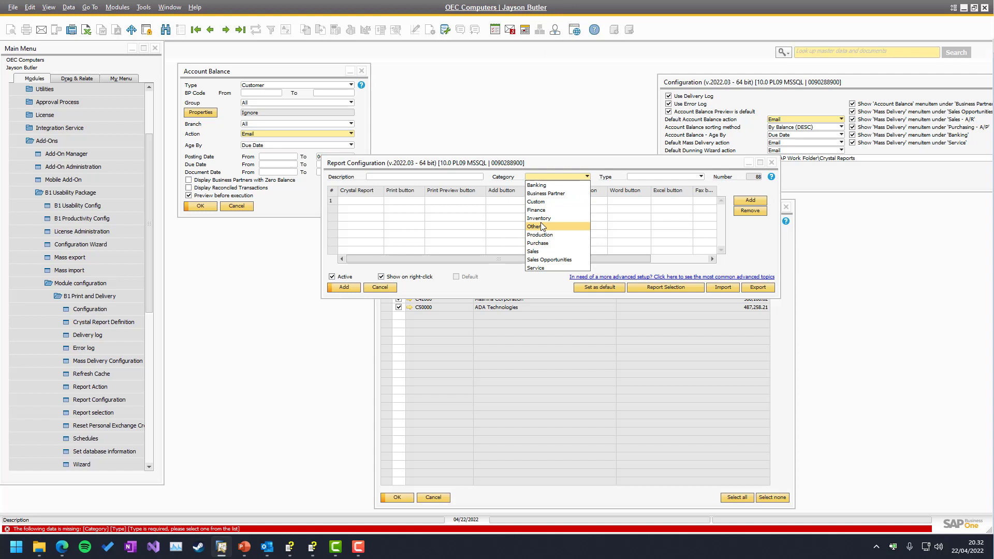
click(542, 226)
click(642, 176)
click(647, 186)
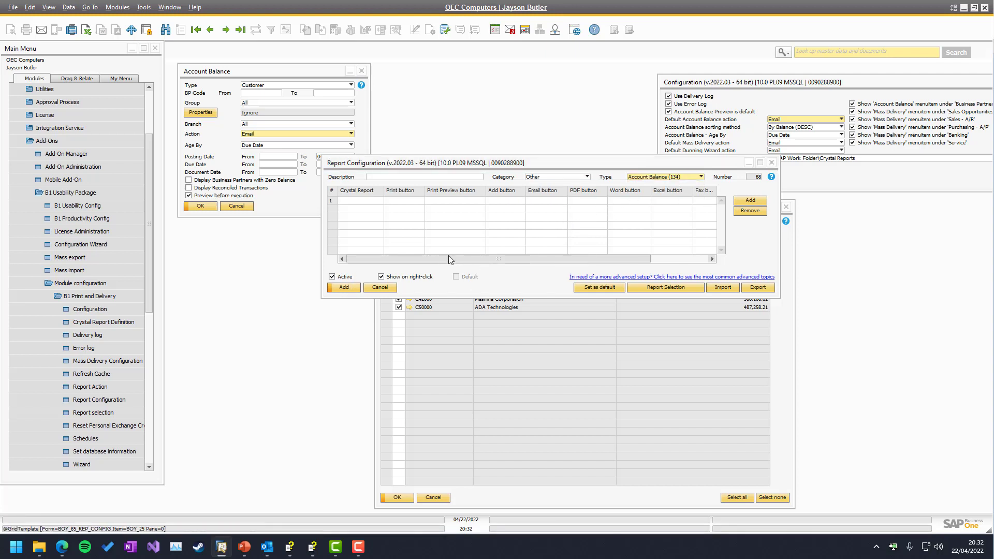
- Find all saved configurations with * and load Account Balance configuration 64
key(ctrl+f)
key(Return)
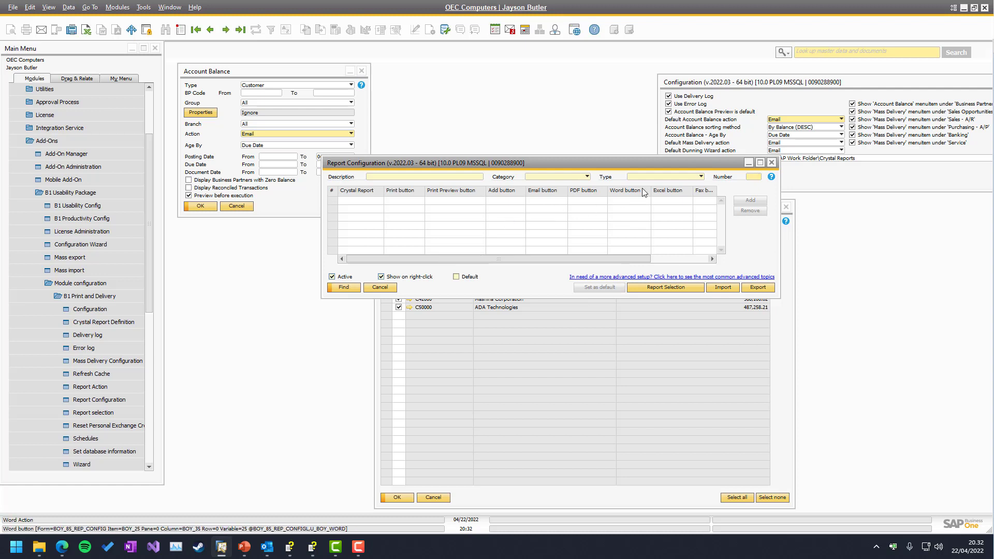
text(*)
key(Return)
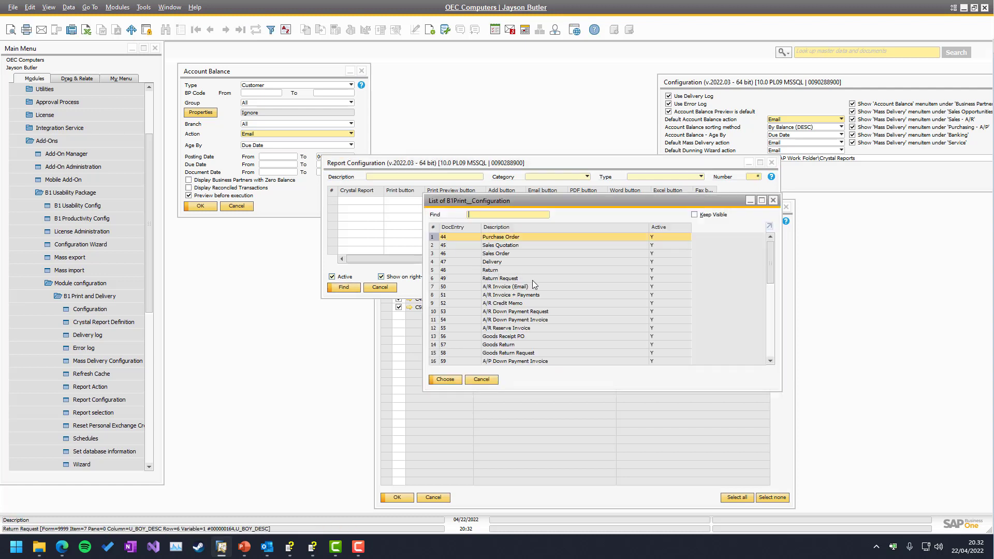
scroll(527, 327, down, 2)
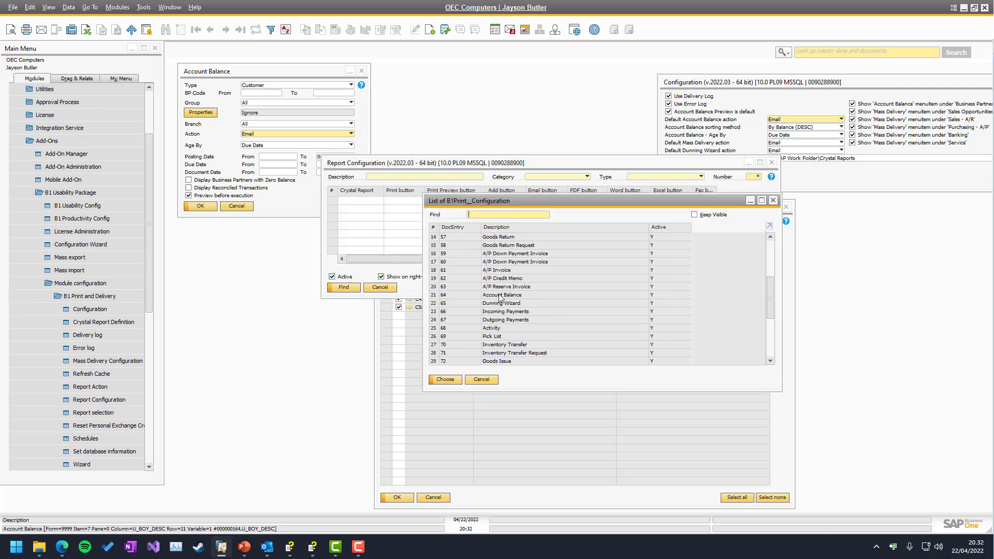
double_click(519, 295)
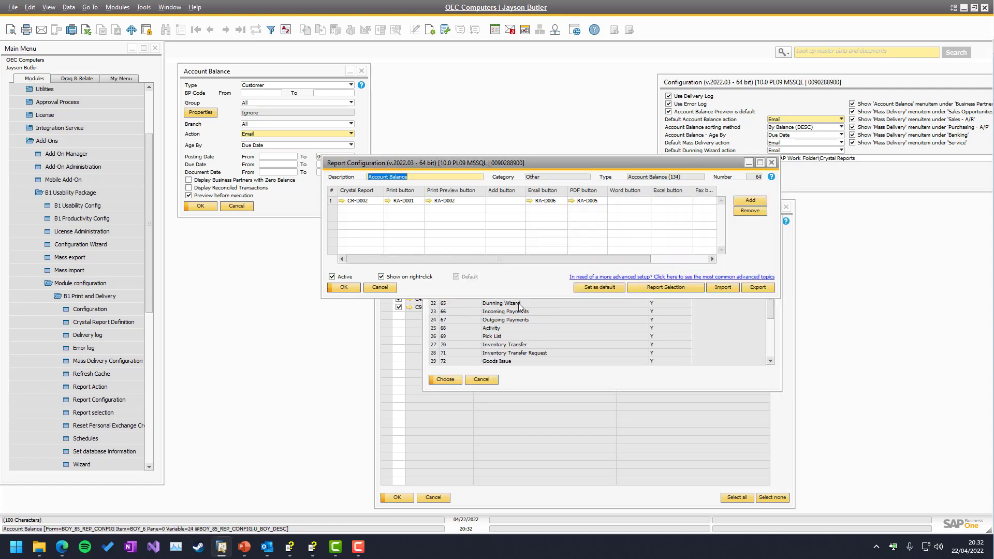
click(343, 202)
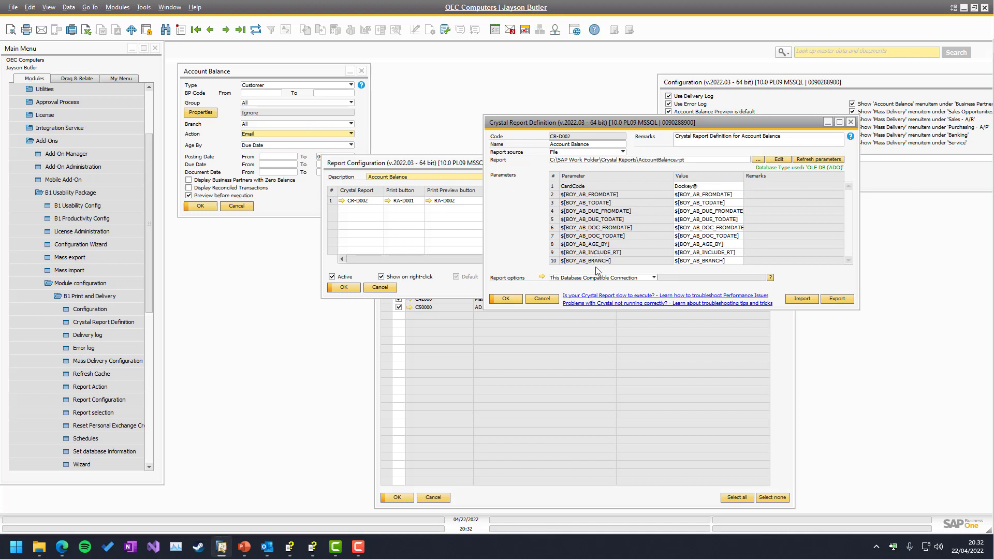
drag(228, 74, 197, 66)
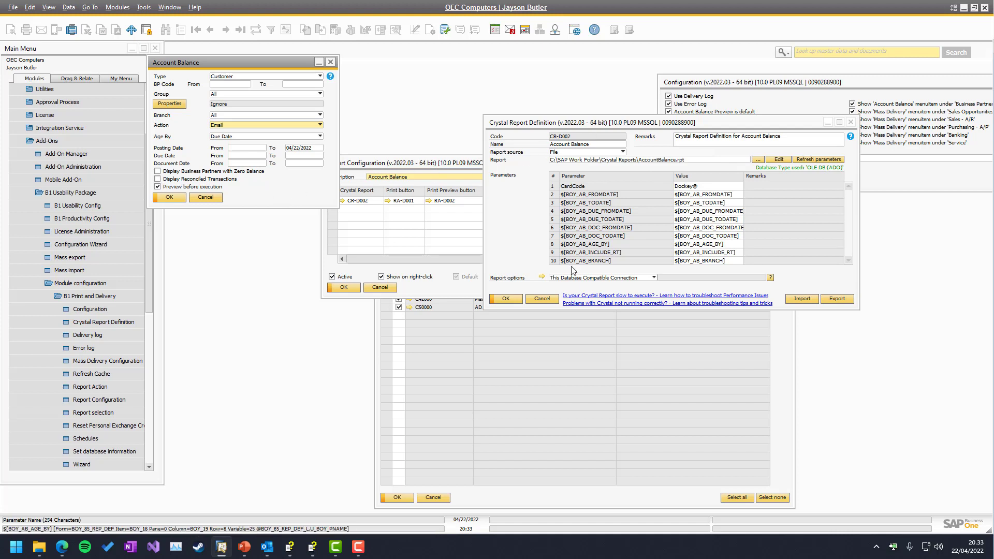
click(542, 298)
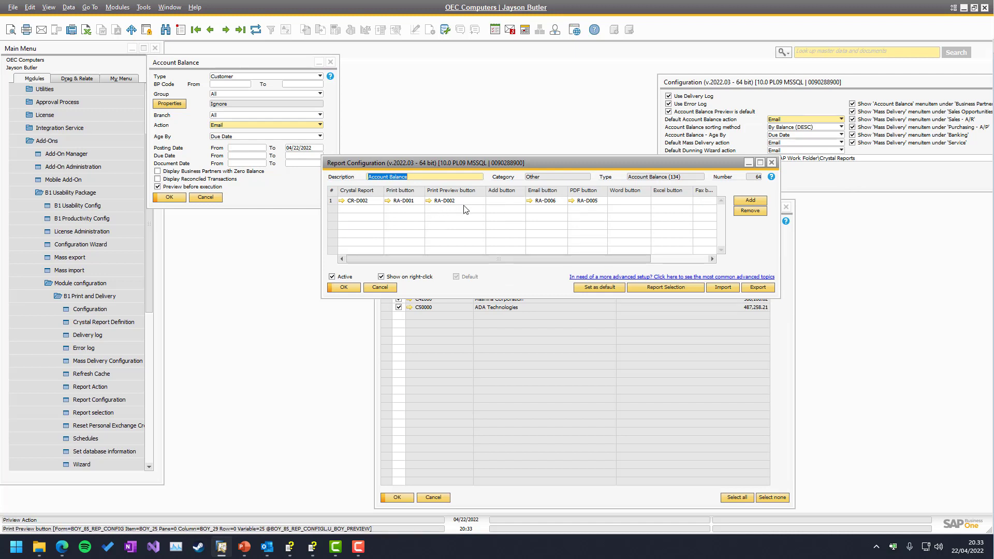
- Inspect the RA-D006 Email report action, then return to the Account Balance Preview for Maxi-Teq
click(534, 202)
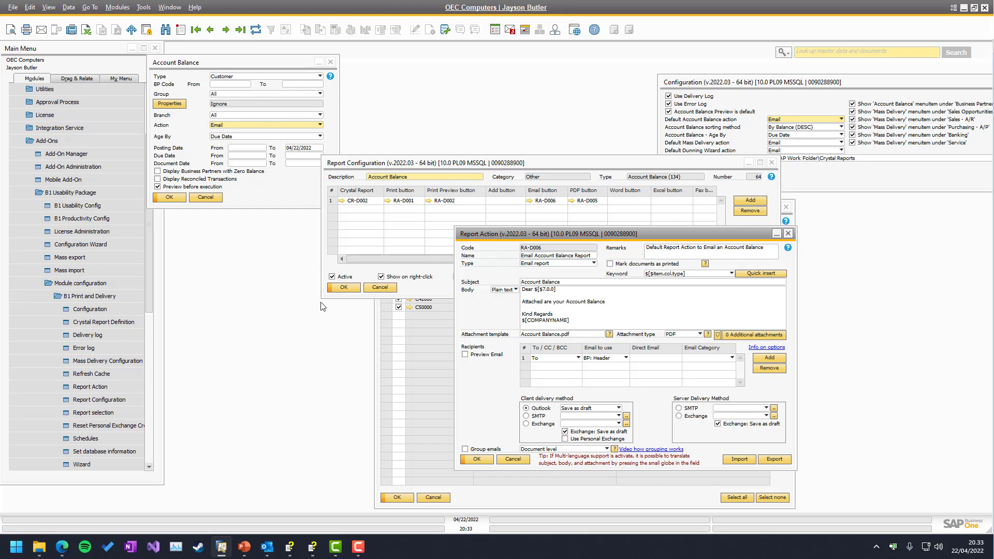
click(420, 330)
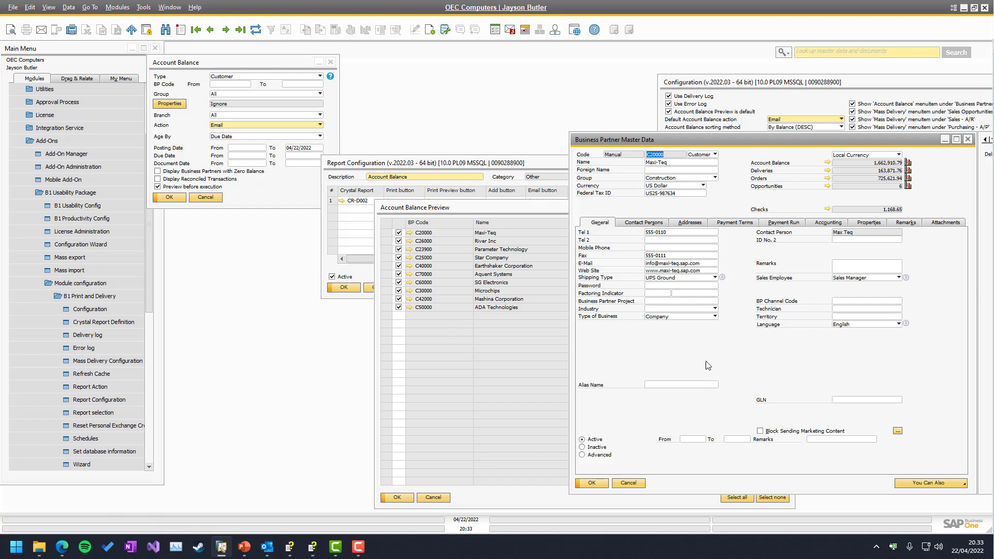
- Minimize the Maxi-Teq Business Partner record and move the Account Balance Preview up and right
click(943, 142)
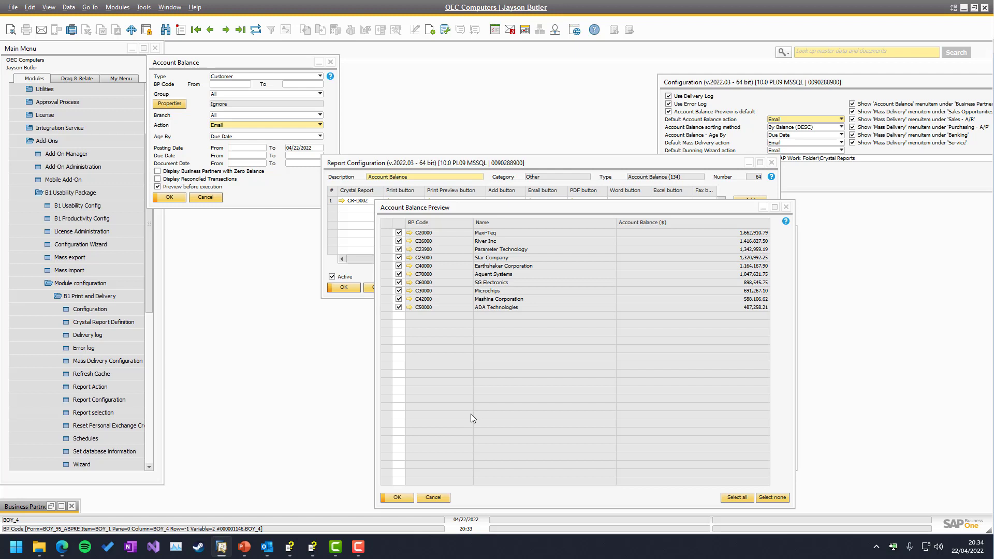
drag(463, 209, 419, 193)
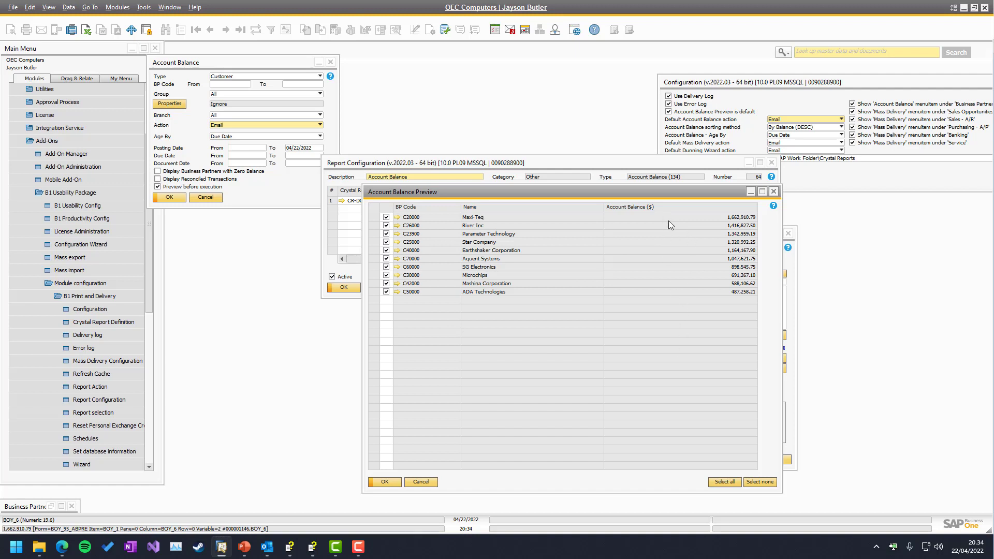
- Keep Email as the action, set default sorting to By Balance (ASC), and update the configuration
click(749, 84)
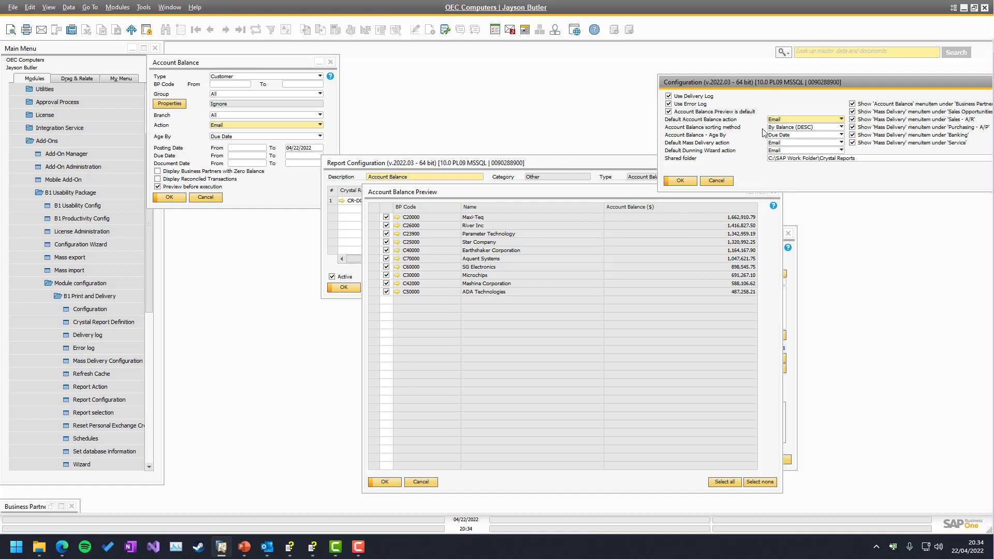
click(784, 119)
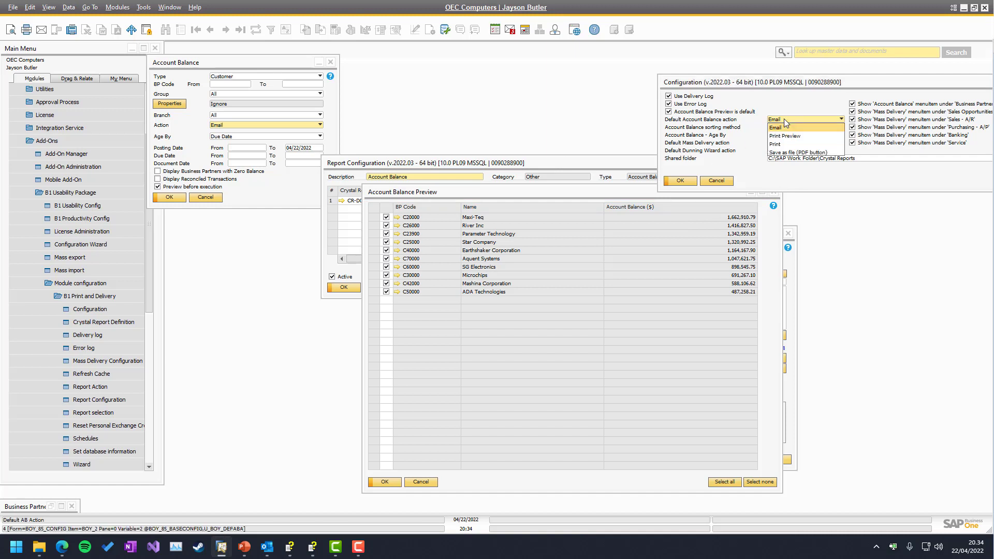
click(784, 119)
click(265, 125)
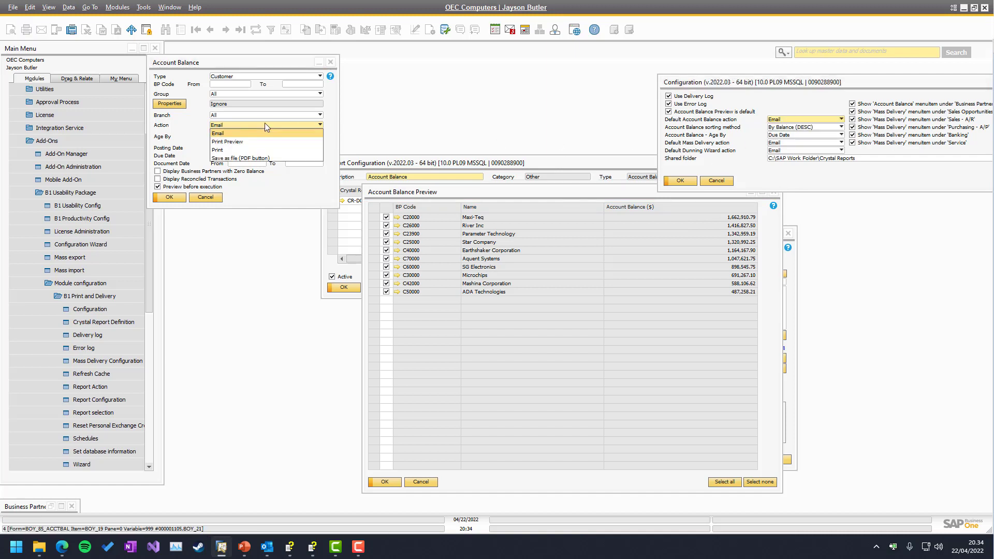
click(265, 125)
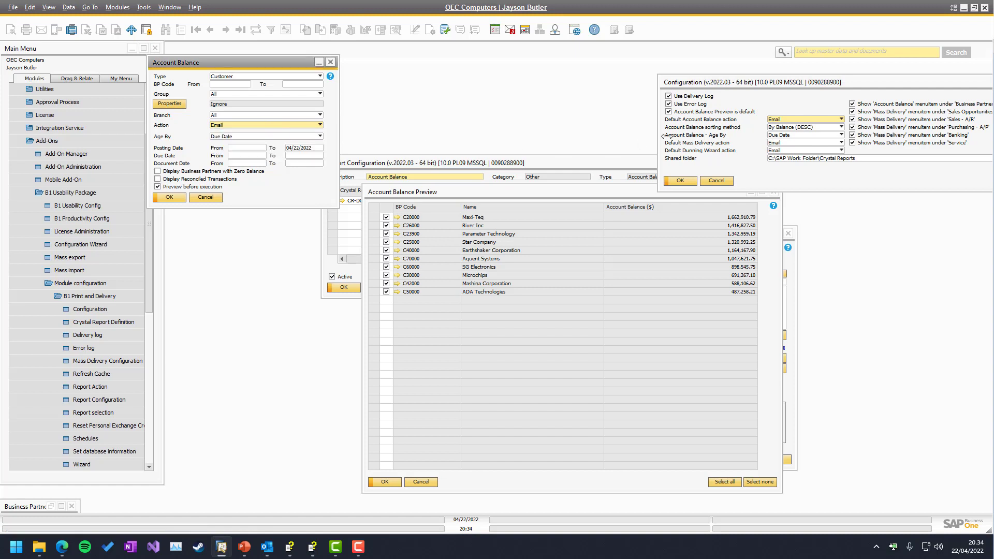
click(785, 129)
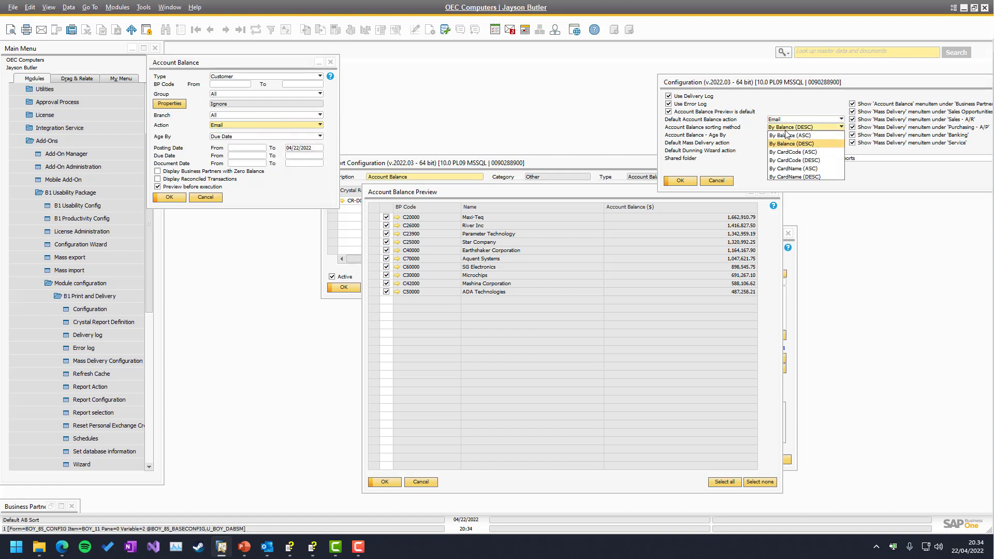
click(787, 135)
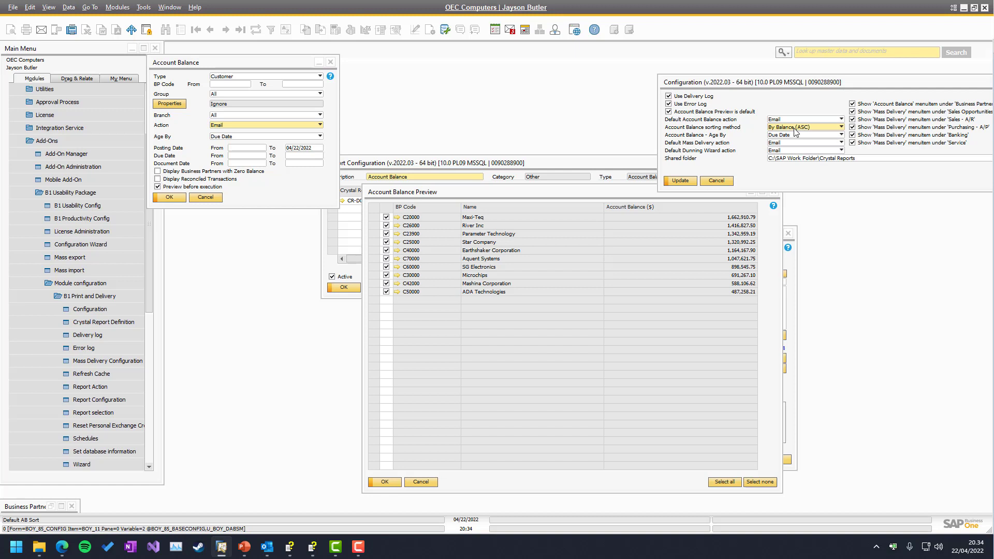
click(421, 482)
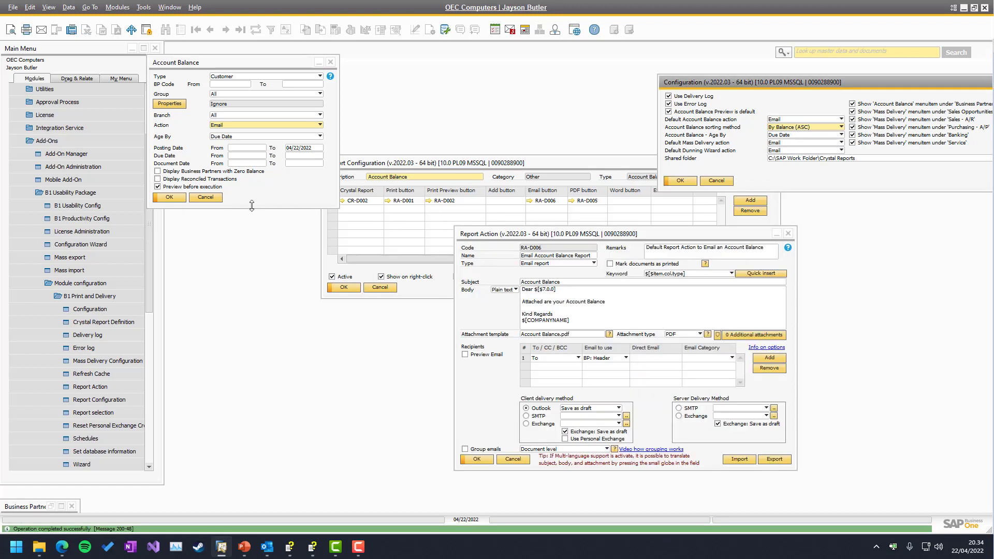
click(161, 200)
- Rerun the Account Balance preview, confirming By Balance (ASC) sorting and Due Date aging
click(158, 199)
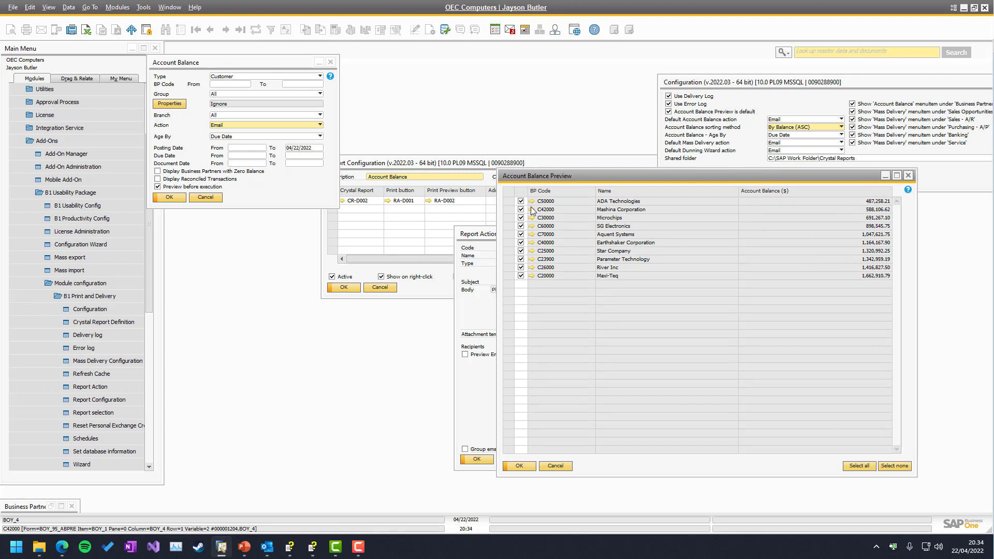
click(819, 127)
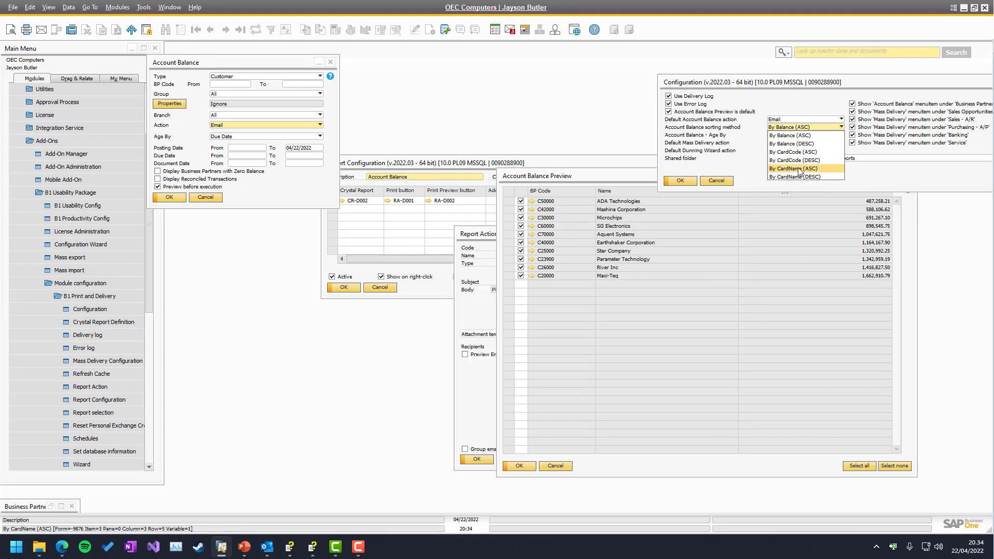
click(796, 114)
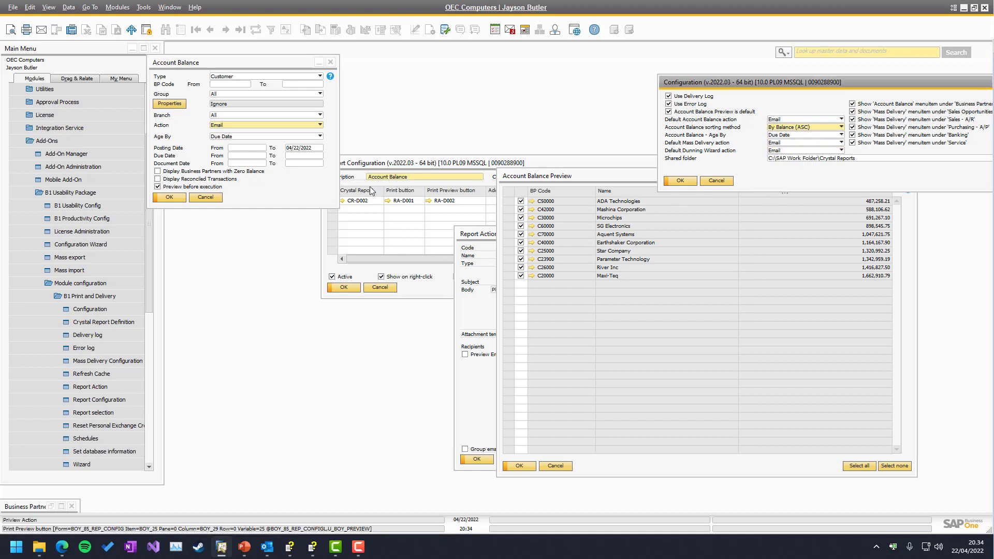
click(220, 136)
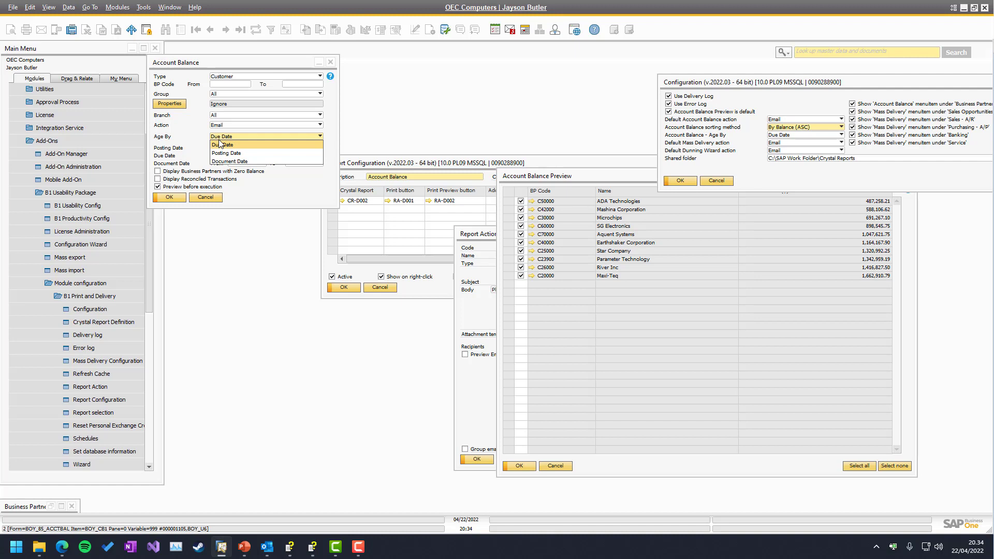
click(220, 144)
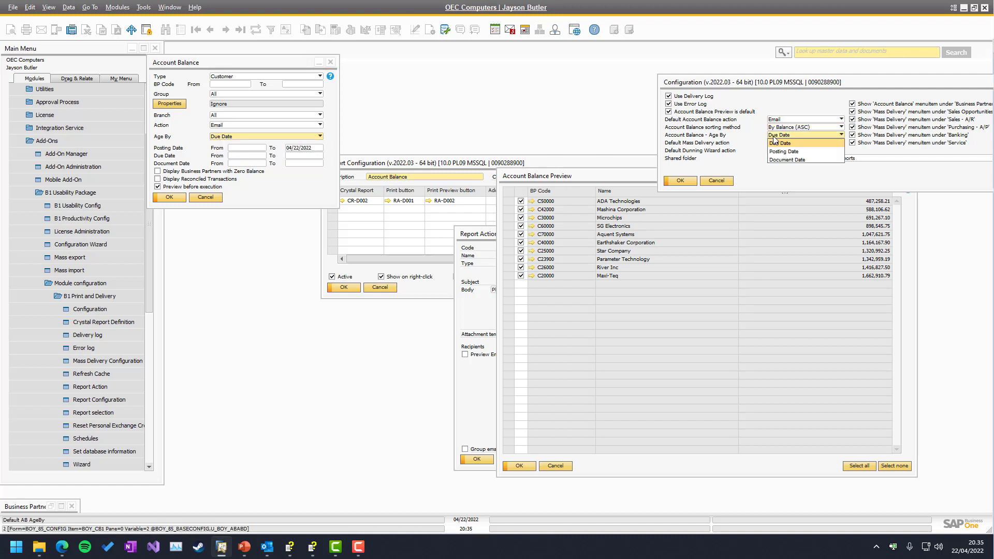
click(774, 135)
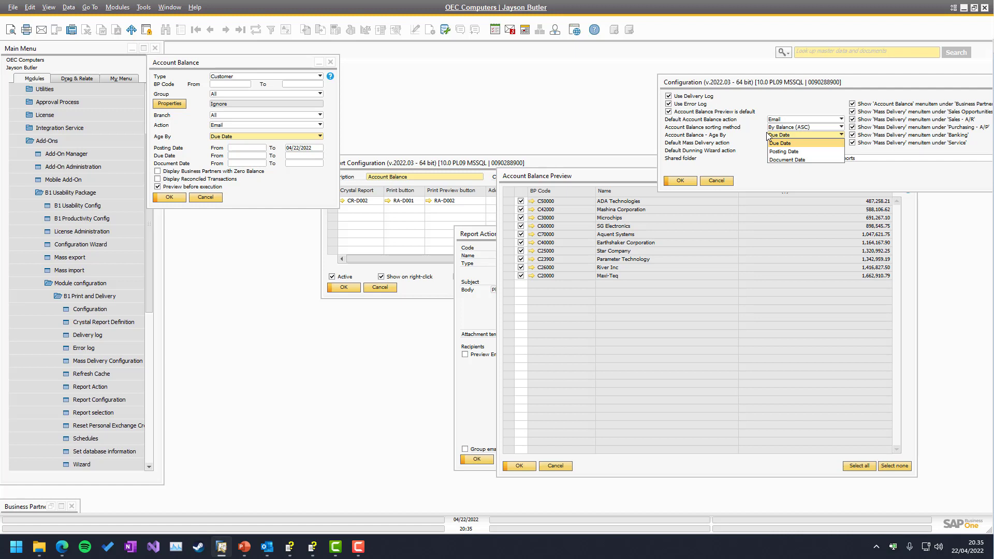
click(777, 142)
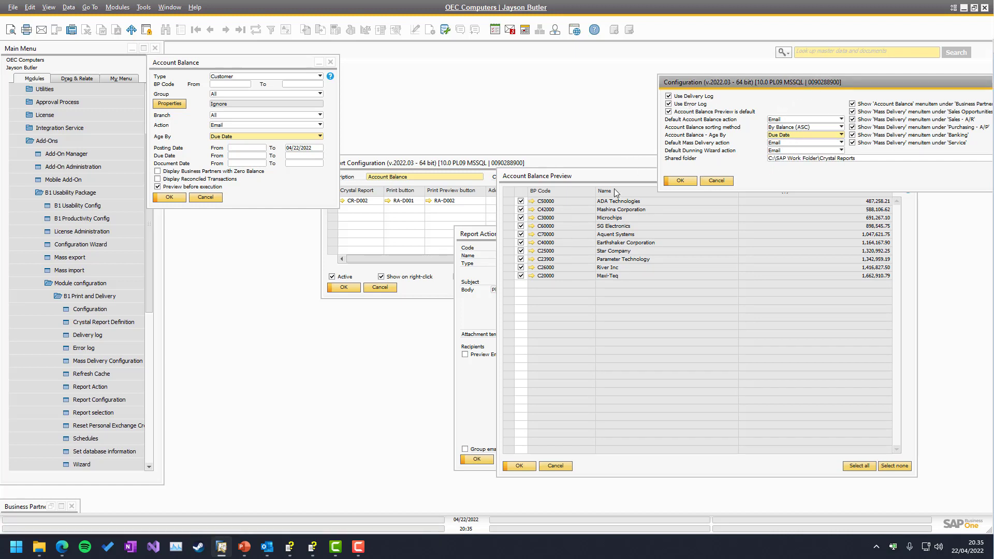
click(598, 287)
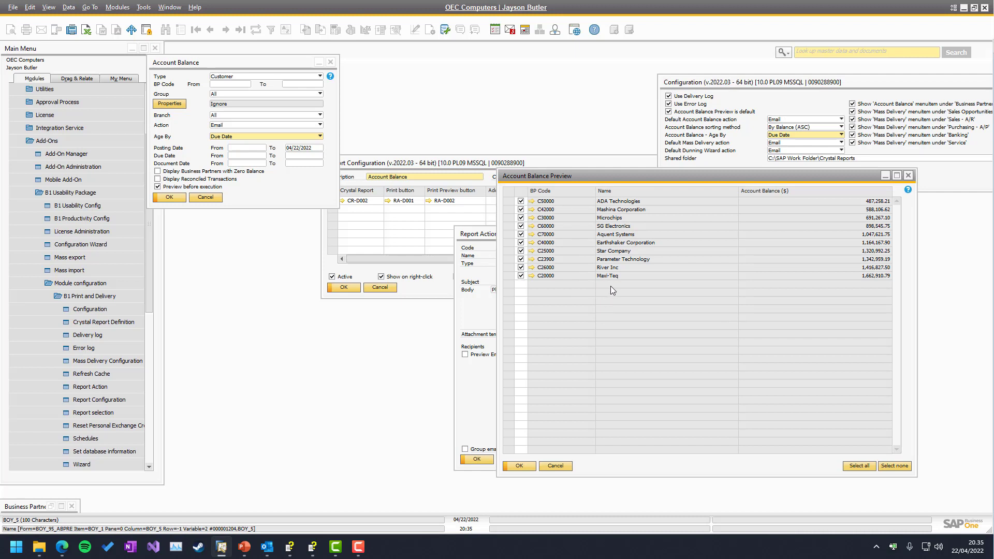